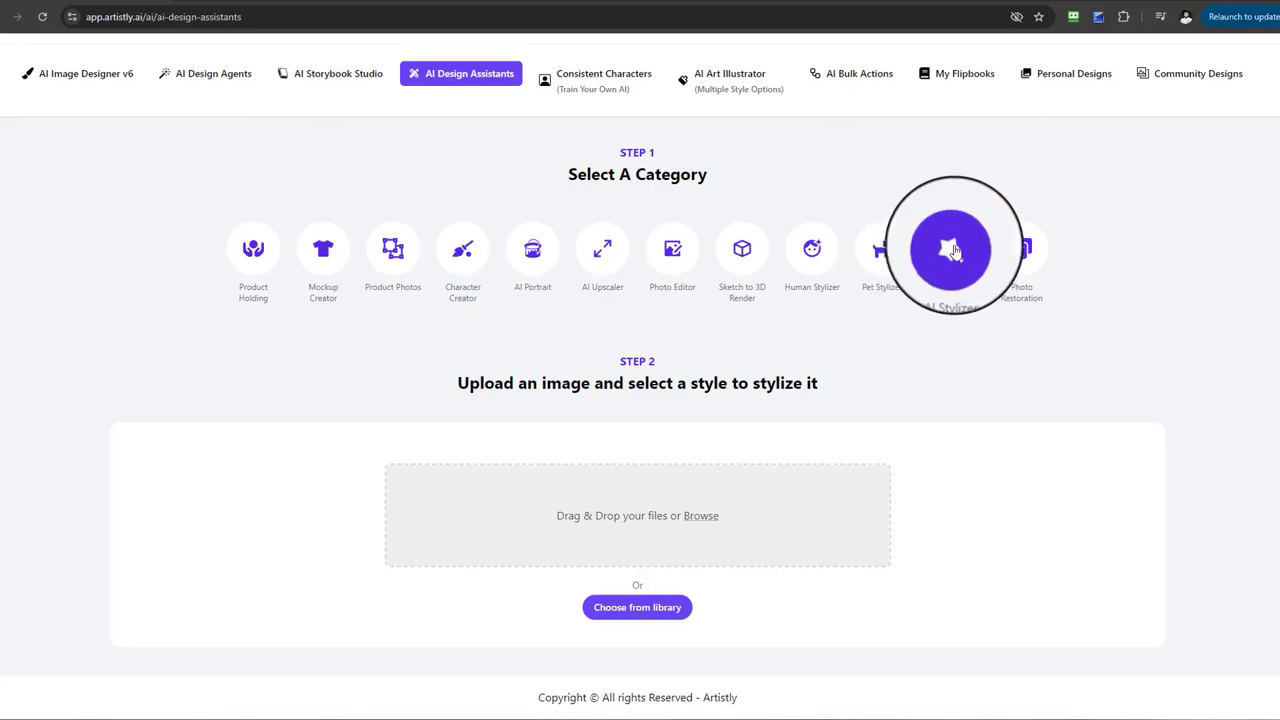
Go to the dashboard, start creating a design and choose the Fast AI Image Designer
{"action": "scroll", "coordinate": [436, 206], "scroll_direction": "up", "scroll_amount": 1}
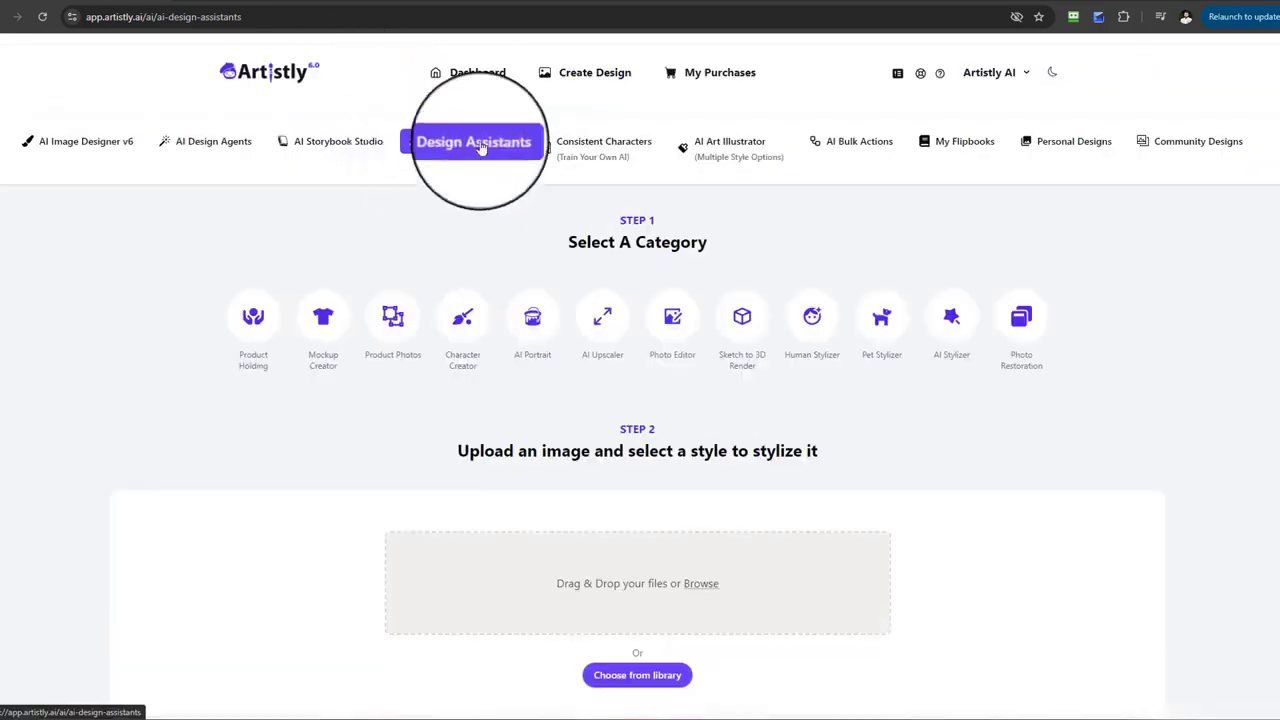
{"action": "left_click", "coordinate": [489, 87]}
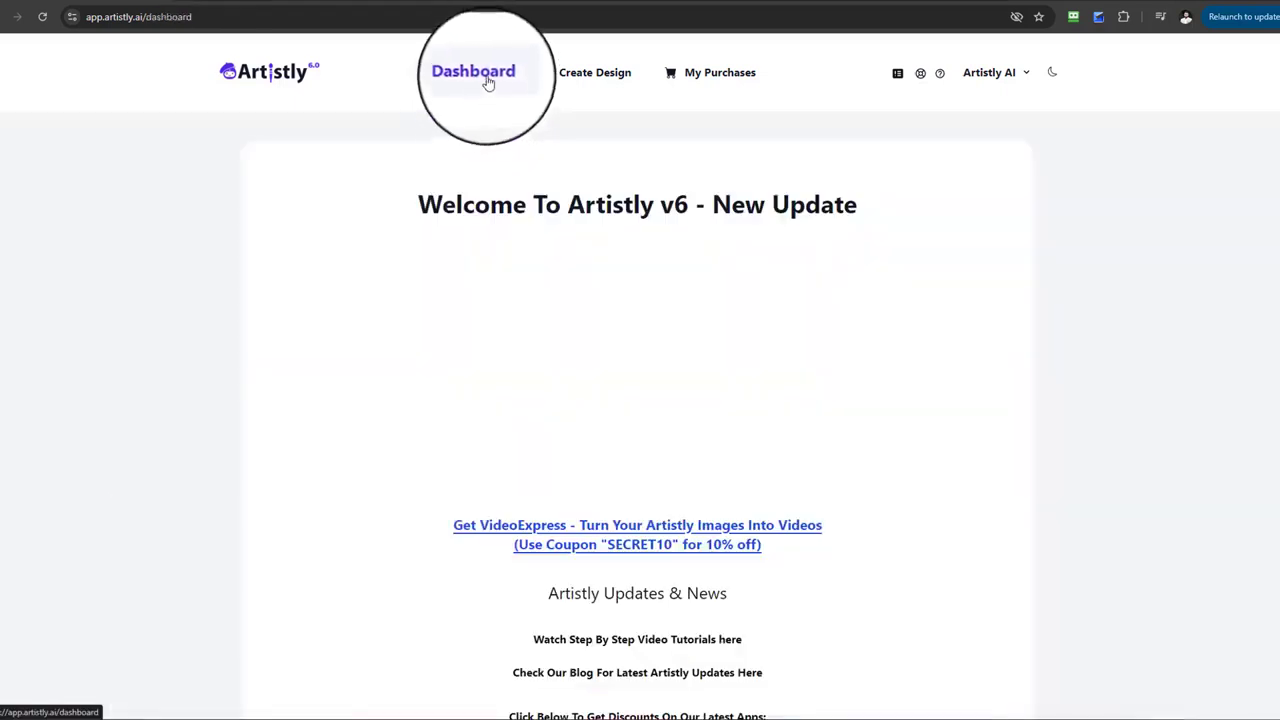
{"action": "left_click", "coordinate": [573, 78]}
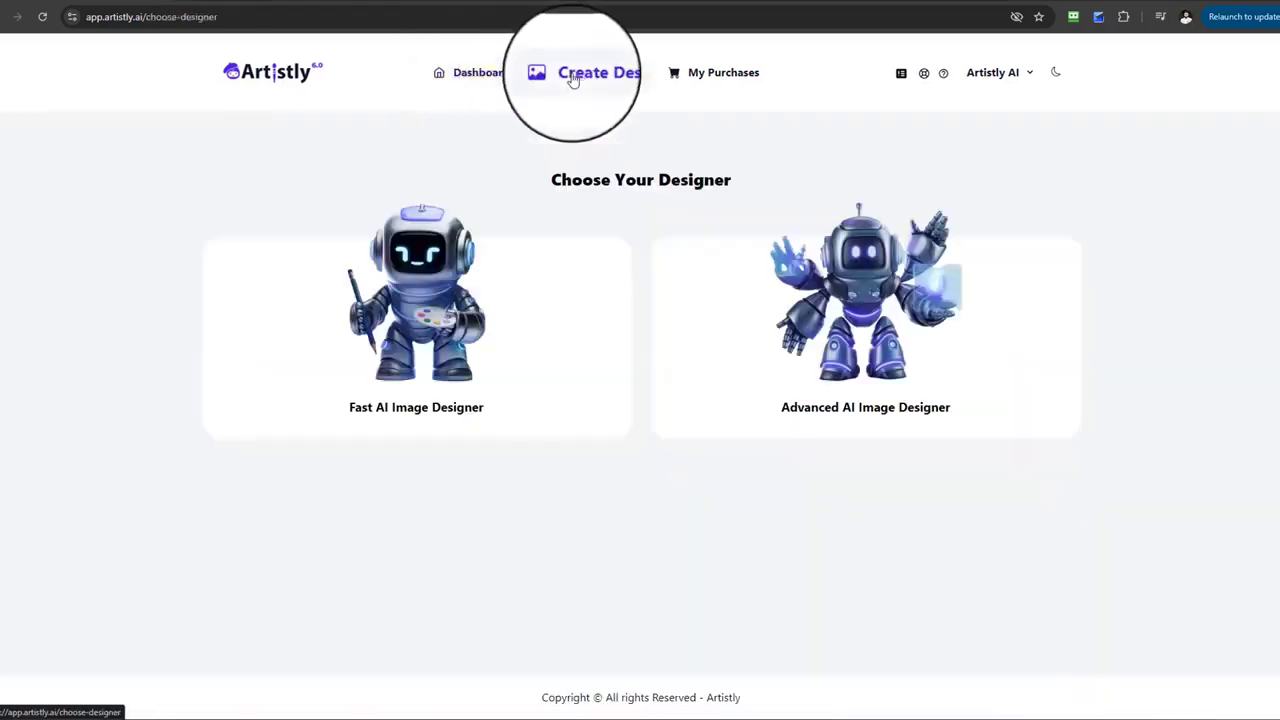
{"action": "left_click", "coordinate": [426, 370]}
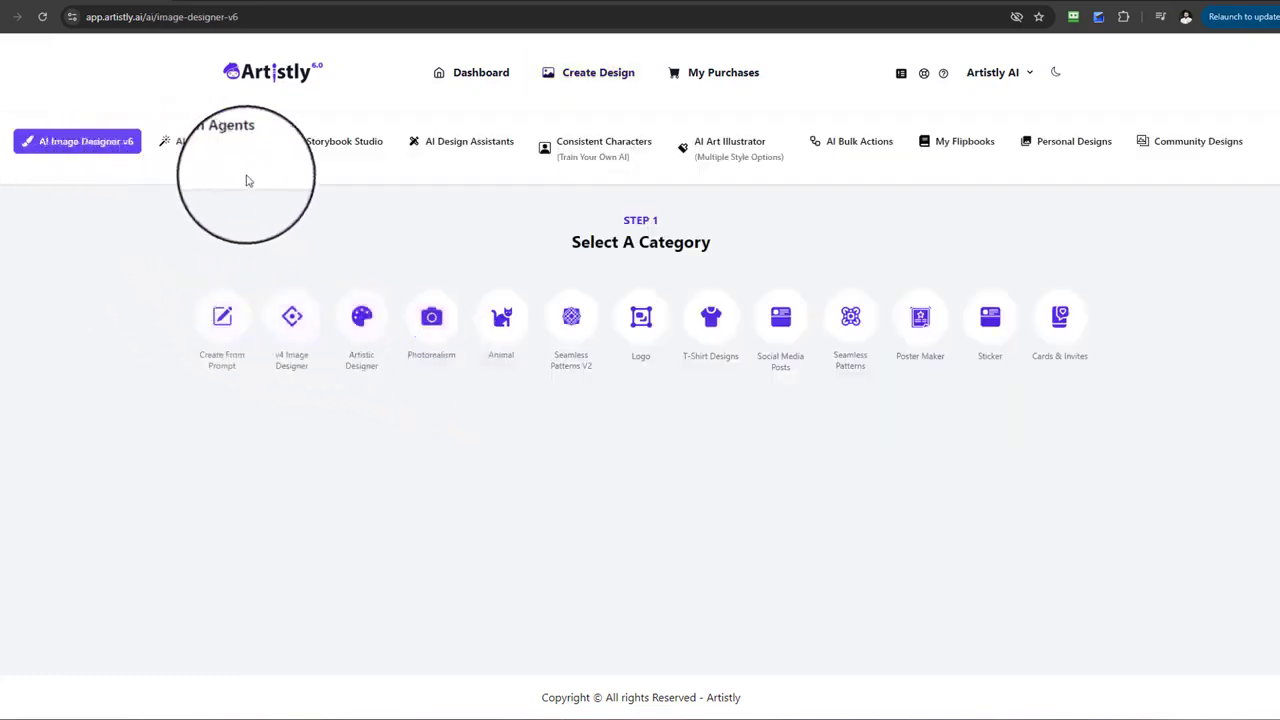
Switch to the AI Design Assistants and select the AI Stylizer category
{"action": "left_click", "coordinate": [449, 144]}
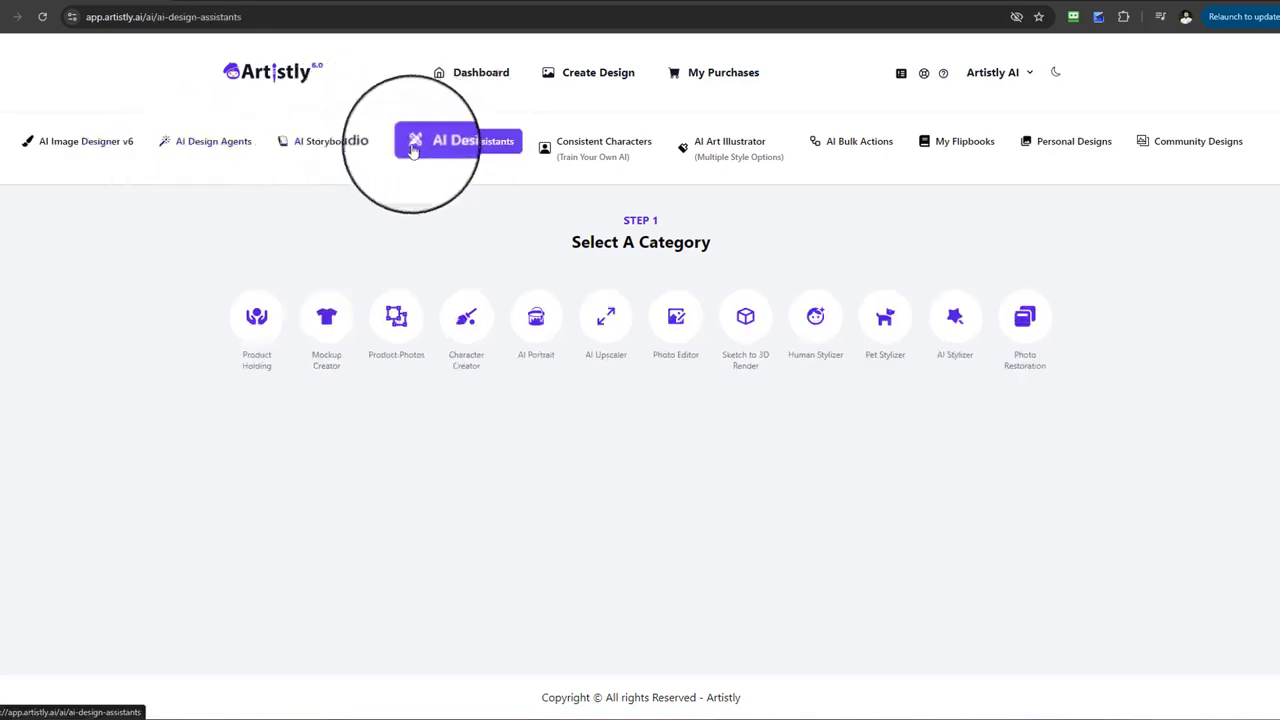
{"action": "left_click_drag", "start_coordinate": [623, 220], "coordinate": [671, 224]}
{"action": "left_click_drag", "start_coordinate": [565, 249], "coordinate": [731, 249]}
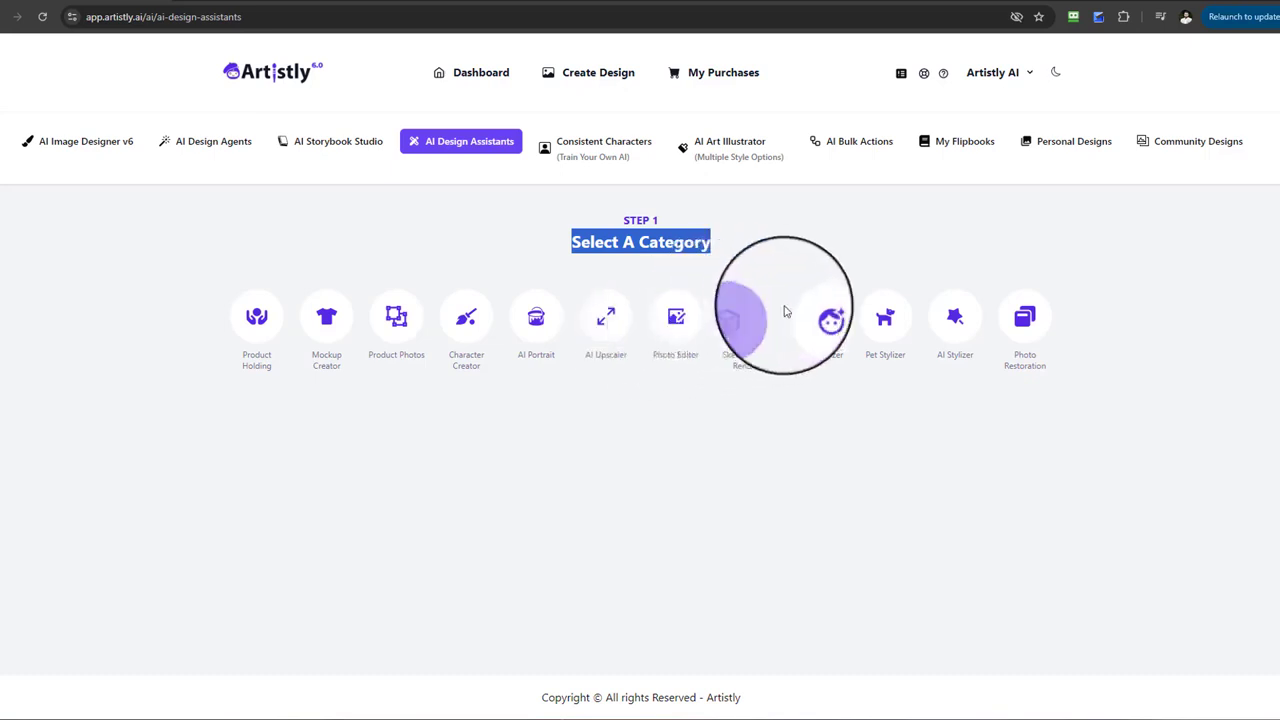
{"action": "left_click", "coordinate": [954, 322]}
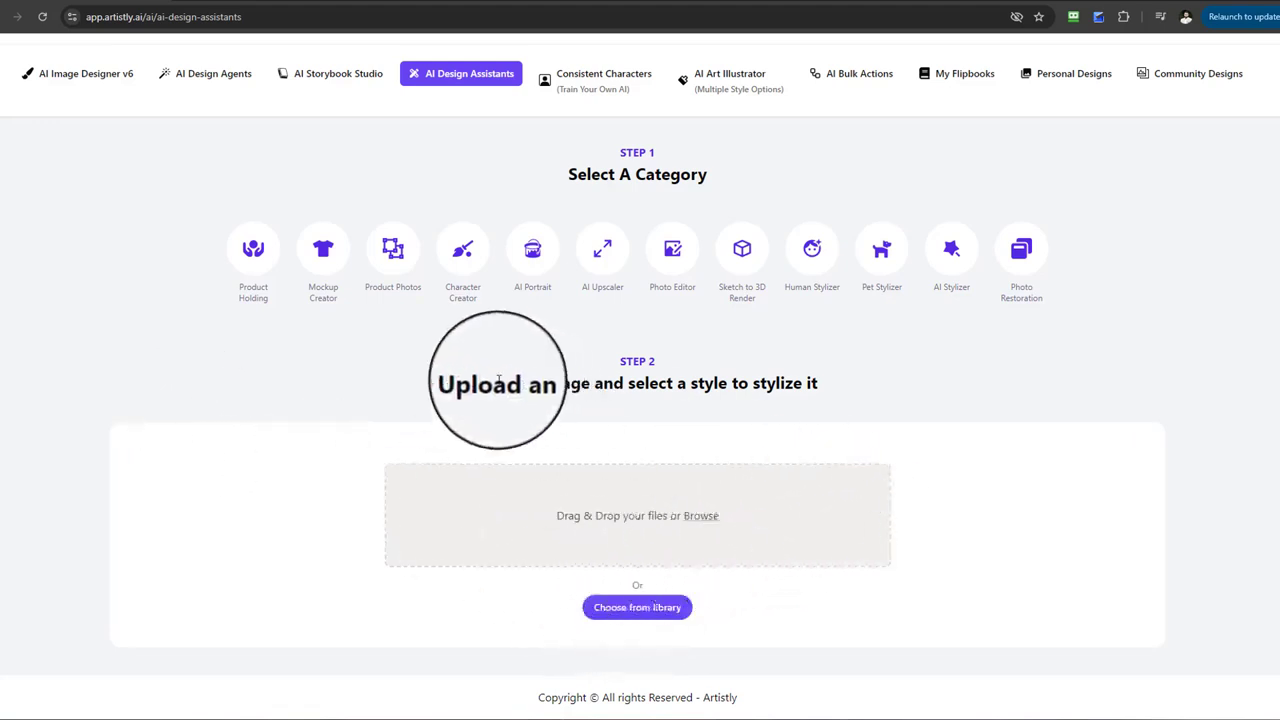
{"action": "left_click", "coordinate": [946, 250]}
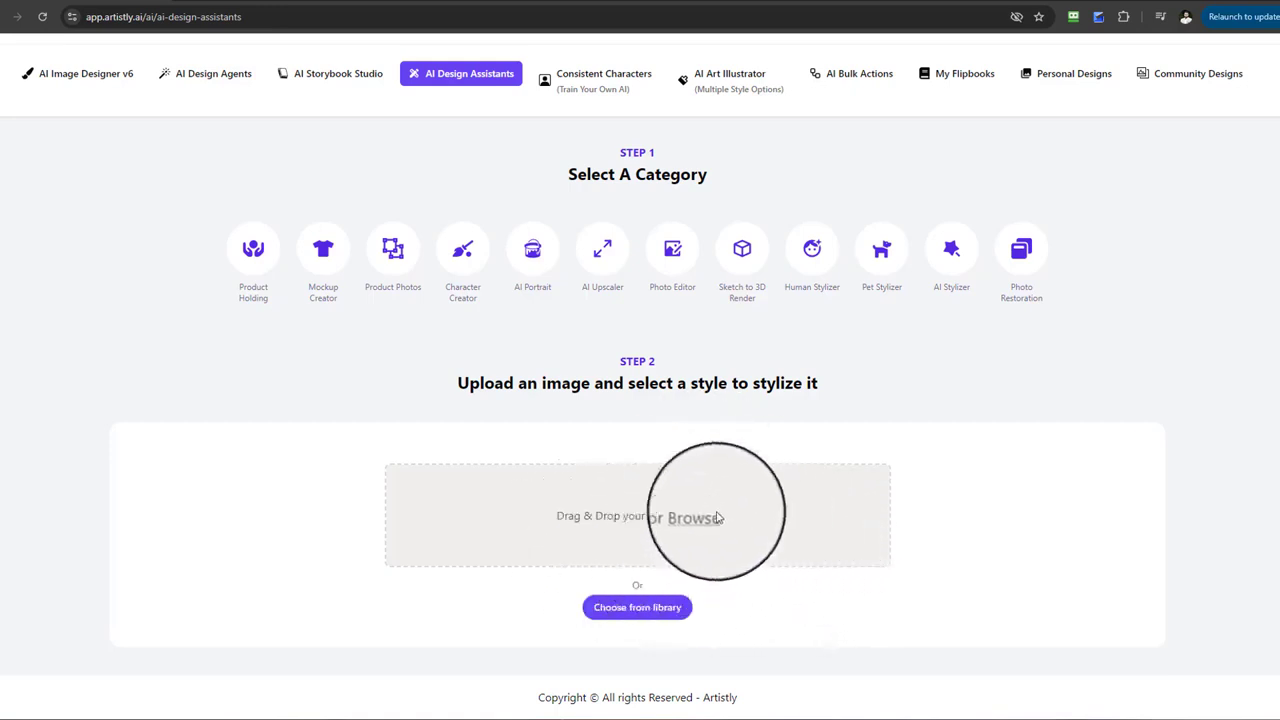
Load the photo of the smiling girl in a straw hat and green dress from the media library
{"action": "left_click", "coordinate": [650, 607]}
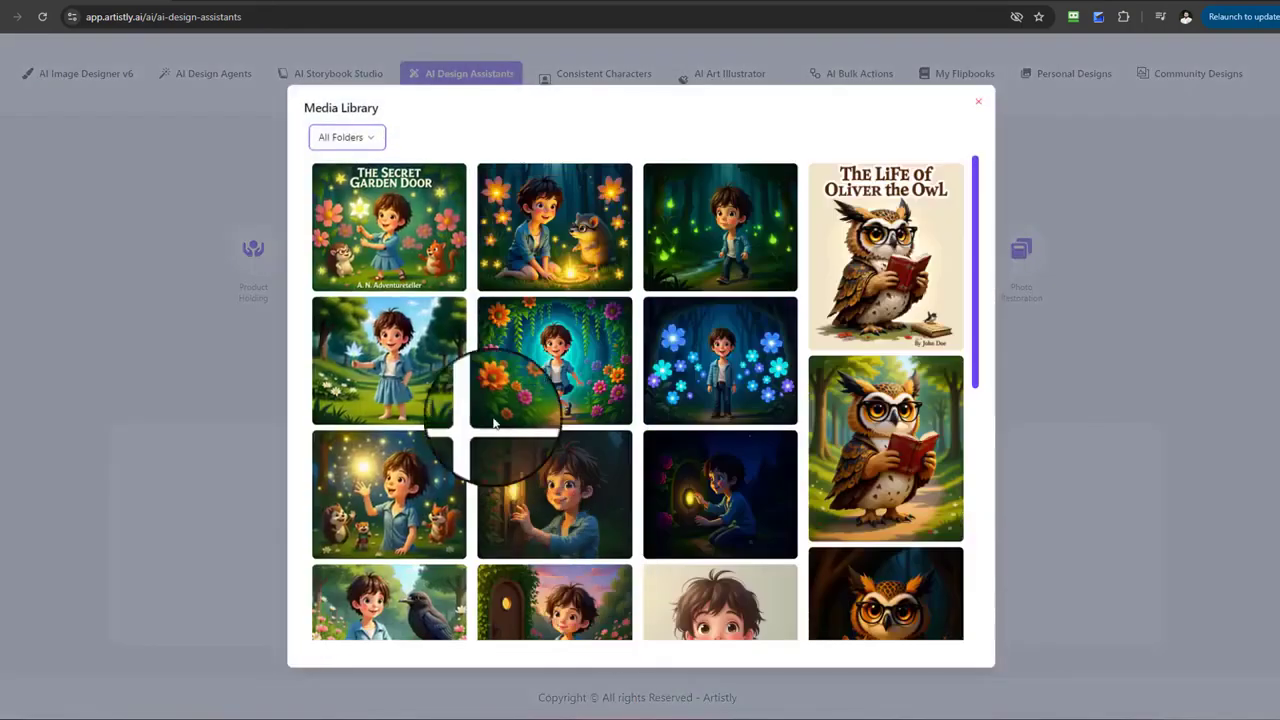
{"action": "scroll", "coordinate": [400, 300], "scroll_direction": "down", "scroll_amount": 3}
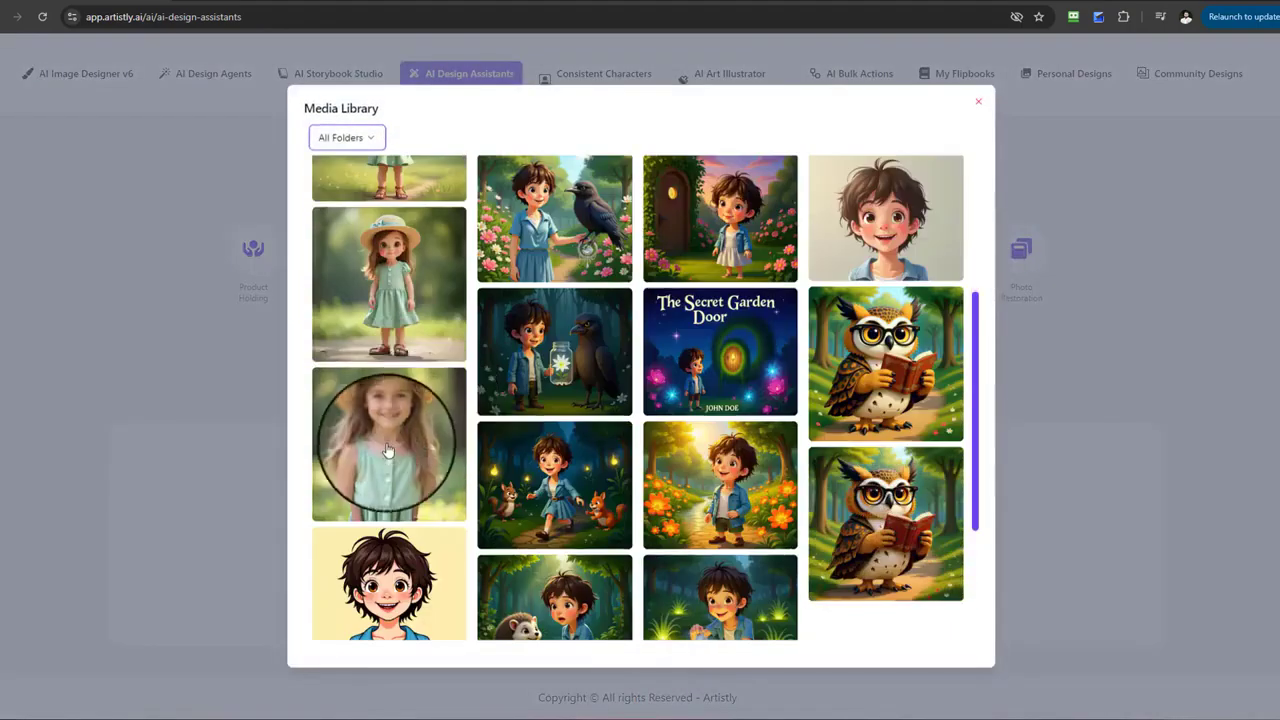
{"action": "left_click", "coordinate": [700, 386]}
{"action": "scroll", "coordinate": [980, 340], "scroll_direction": "down", "scroll_amount": 3}
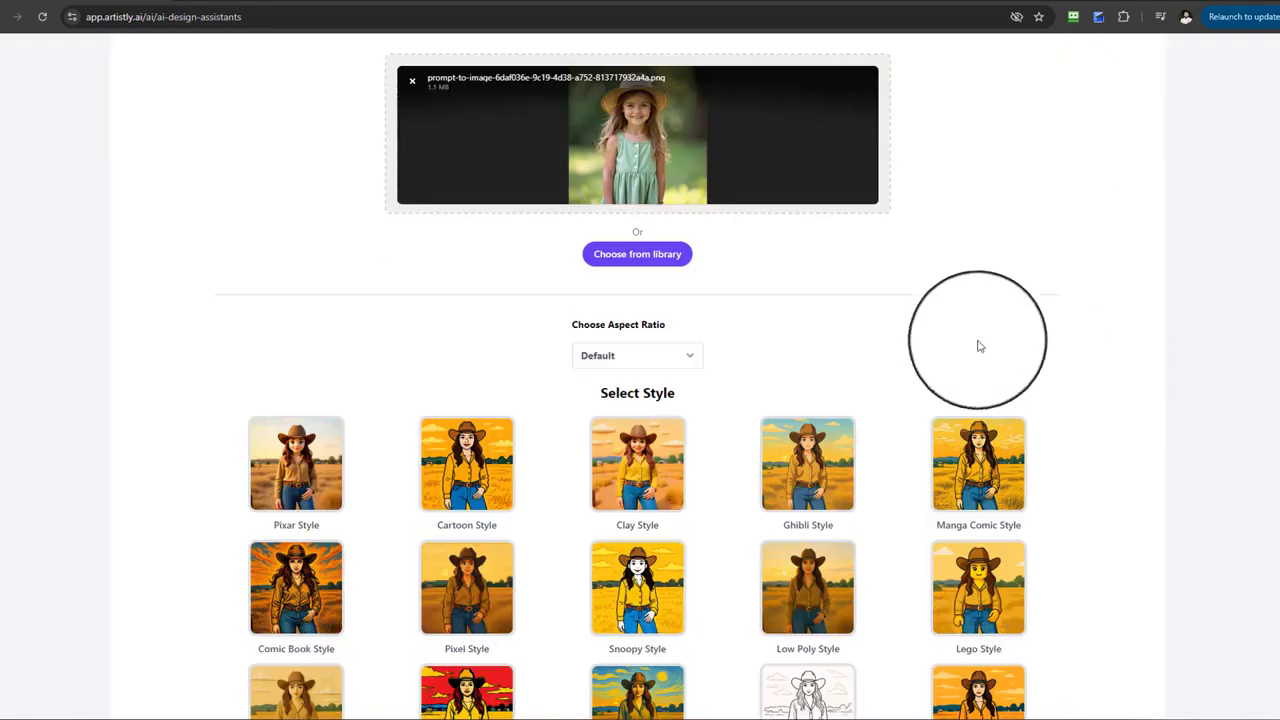
Set the aspect ratio of the stylized image to 1:1 (1024 X 1024) px
{"action": "scroll", "coordinate": [734, 280], "scroll_direction": "up", "scroll_amount": 5}
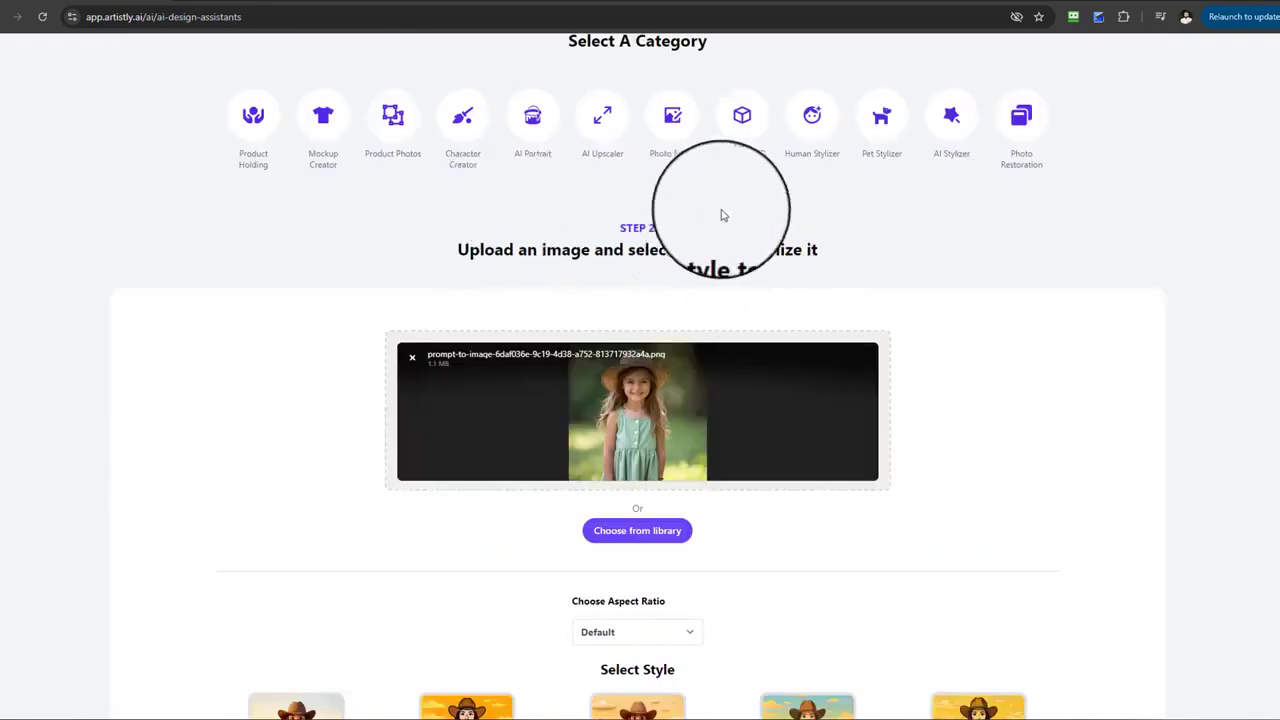
{"action": "scroll", "coordinate": [690, 330], "scroll_direction": "down", "scroll_amount": 4}
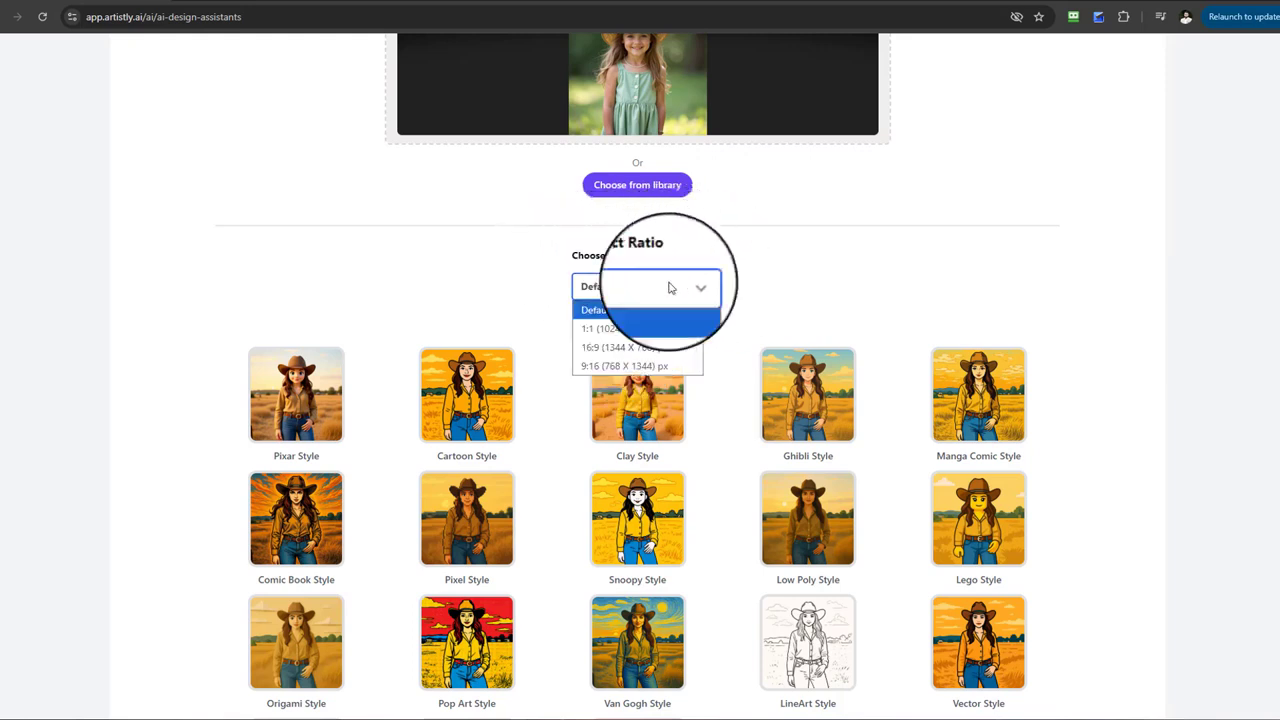
{"action": "left_click", "coordinate": [628, 328]}
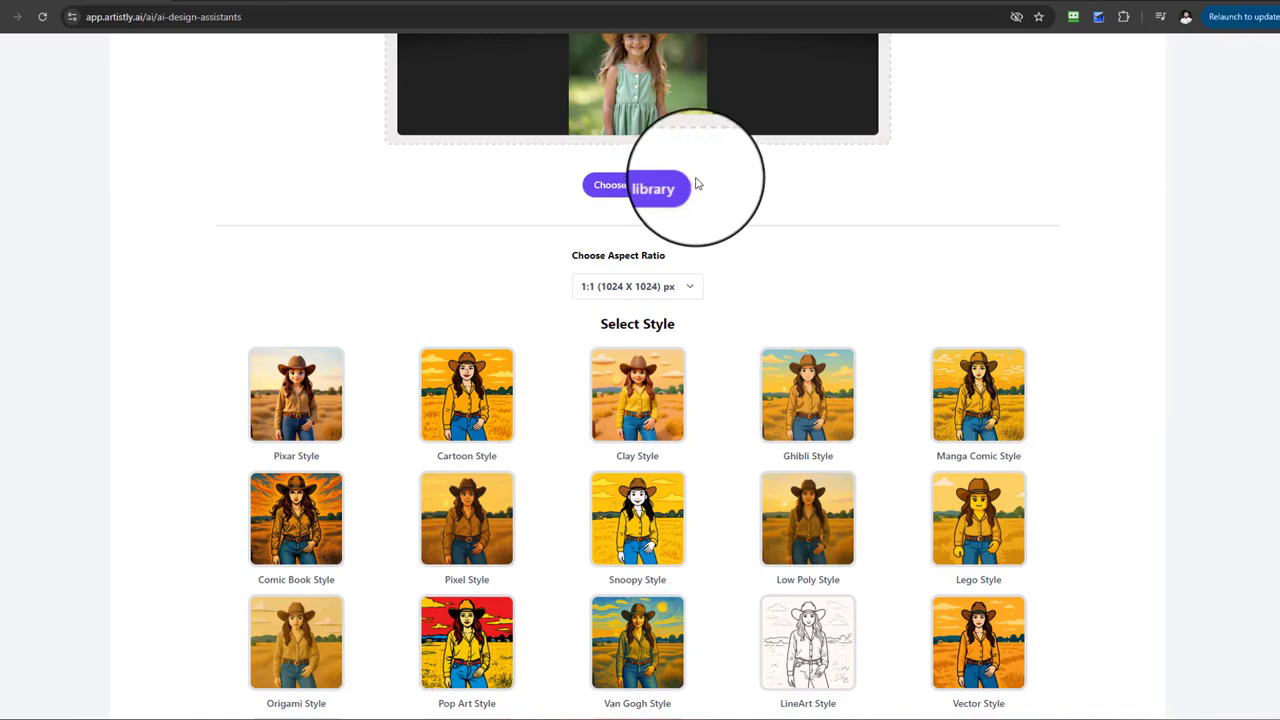
Examine the available styles and compare them with the loaded source photo
{"action": "scroll", "coordinate": [713, 286], "scroll_direction": "down", "scroll_amount": 2}
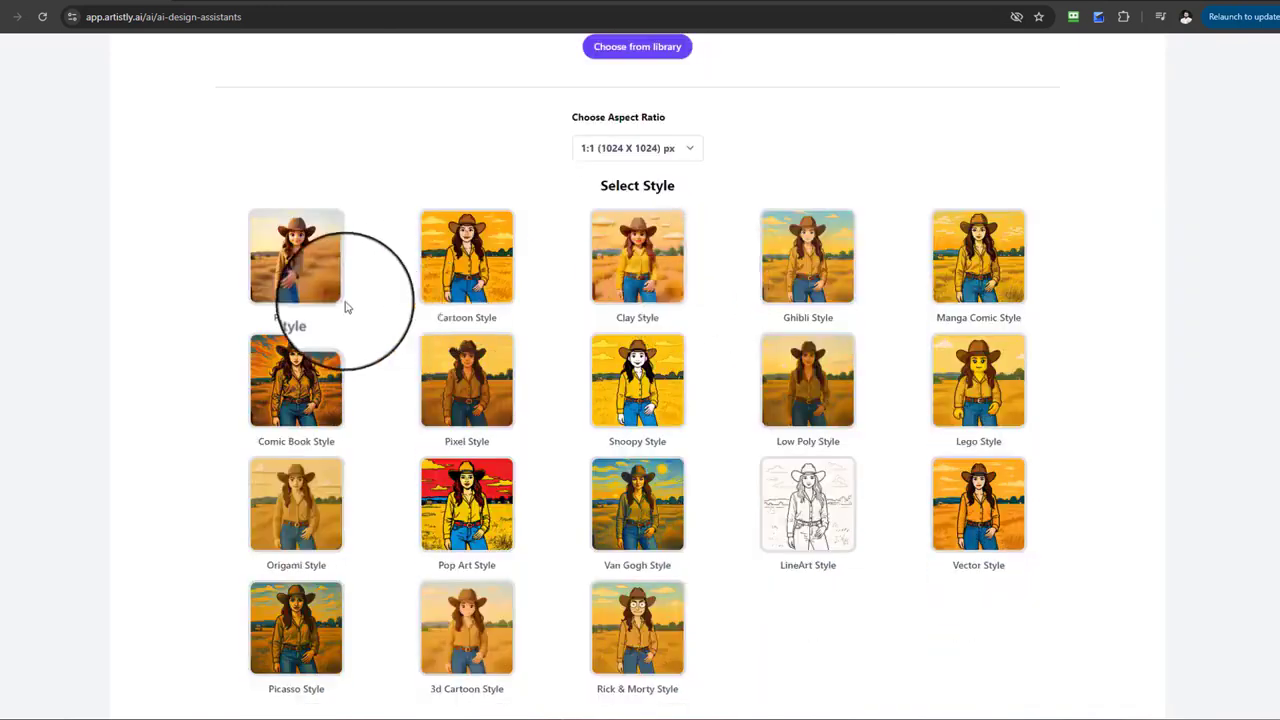
{"action": "scroll", "coordinate": [310, 330], "scroll_direction": "up", "scroll_amount": 2}
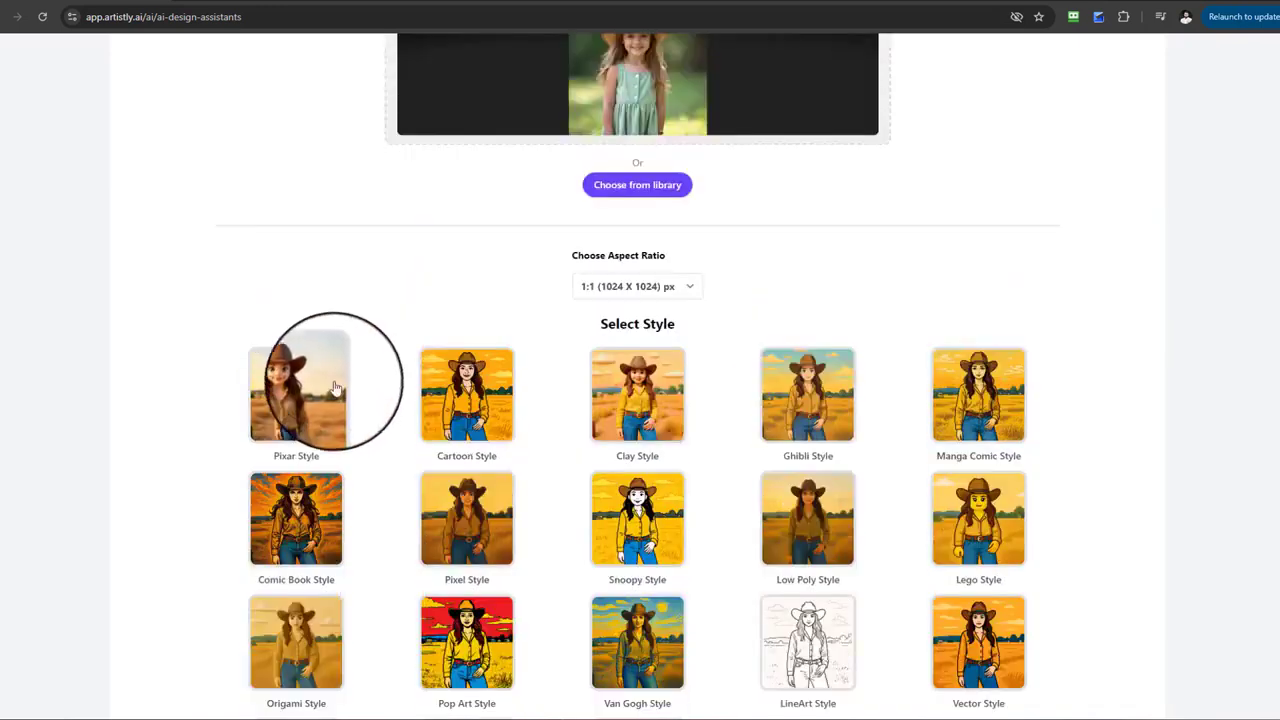
{"action": "scroll", "coordinate": [336, 390], "scroll_direction": "up", "scroll_amount": 1}
{"action": "scroll", "coordinate": [300, 380], "scroll_direction": "down", "scroll_amount": 2}
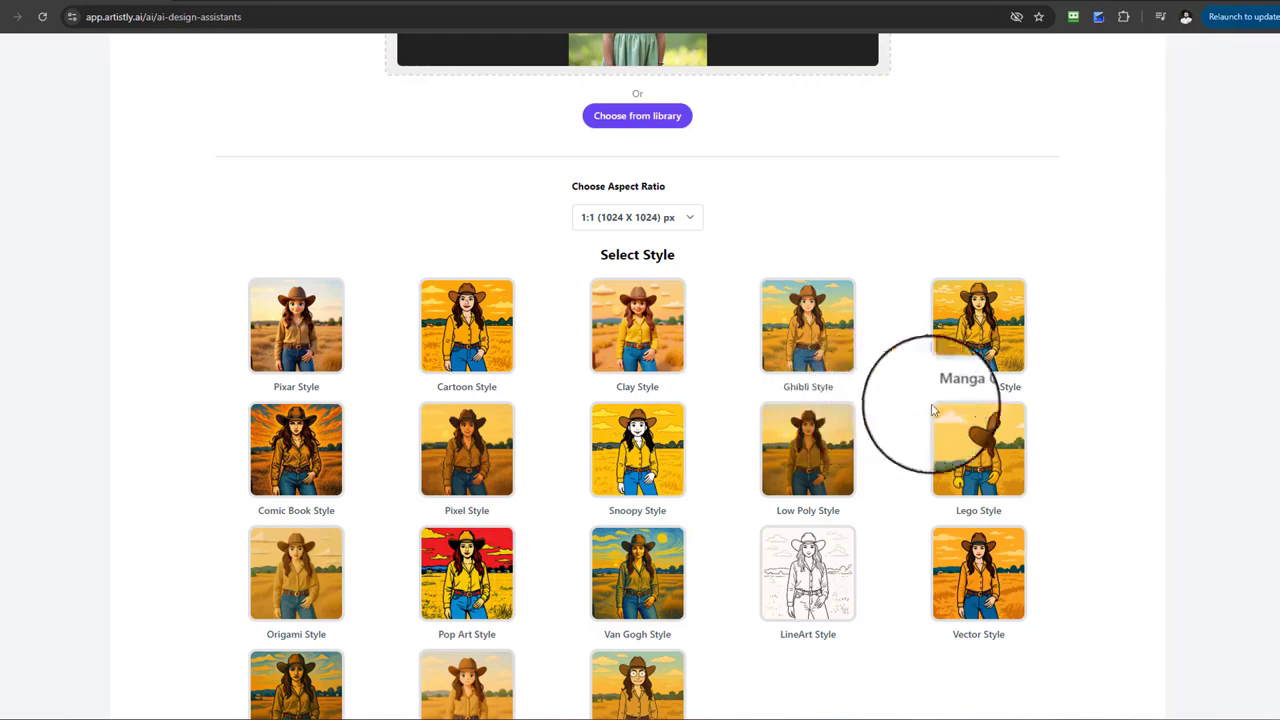
{"action": "scroll", "coordinate": [650, 430], "scroll_direction": "down", "scroll_amount": 2}
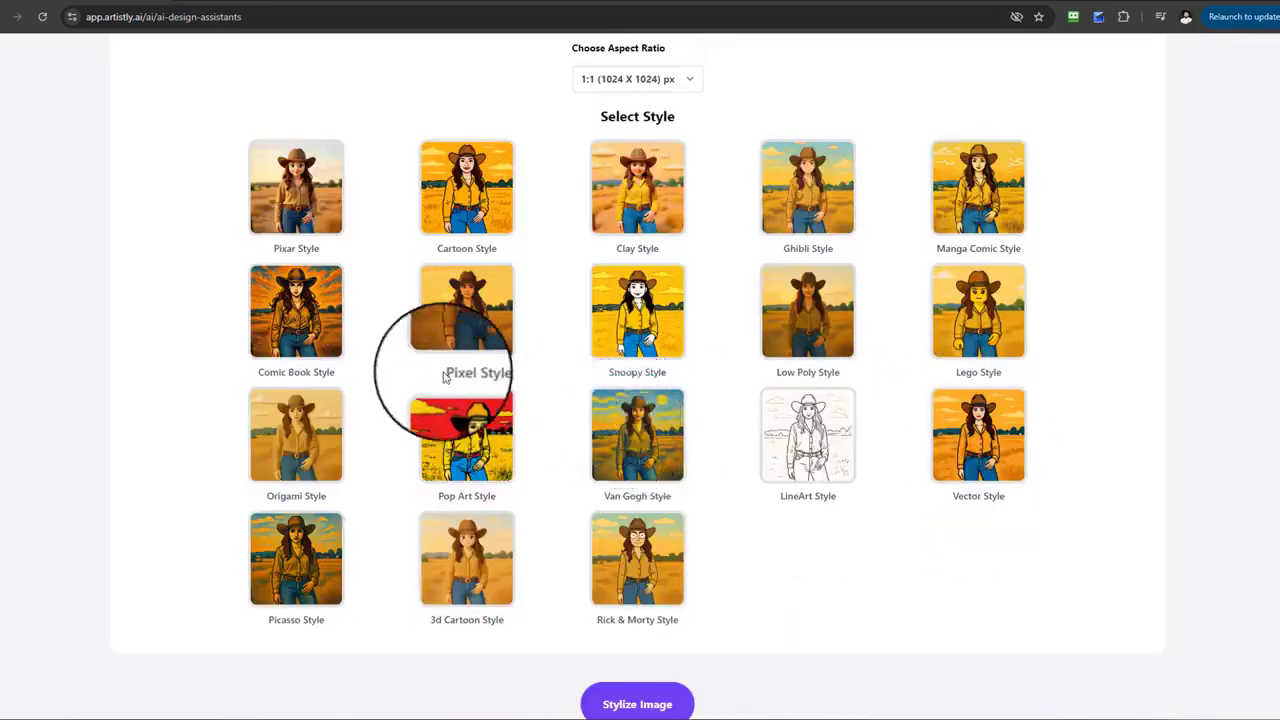
{"action": "scroll", "coordinate": [509, 507], "scroll_direction": "down", "scroll_amount": 1}
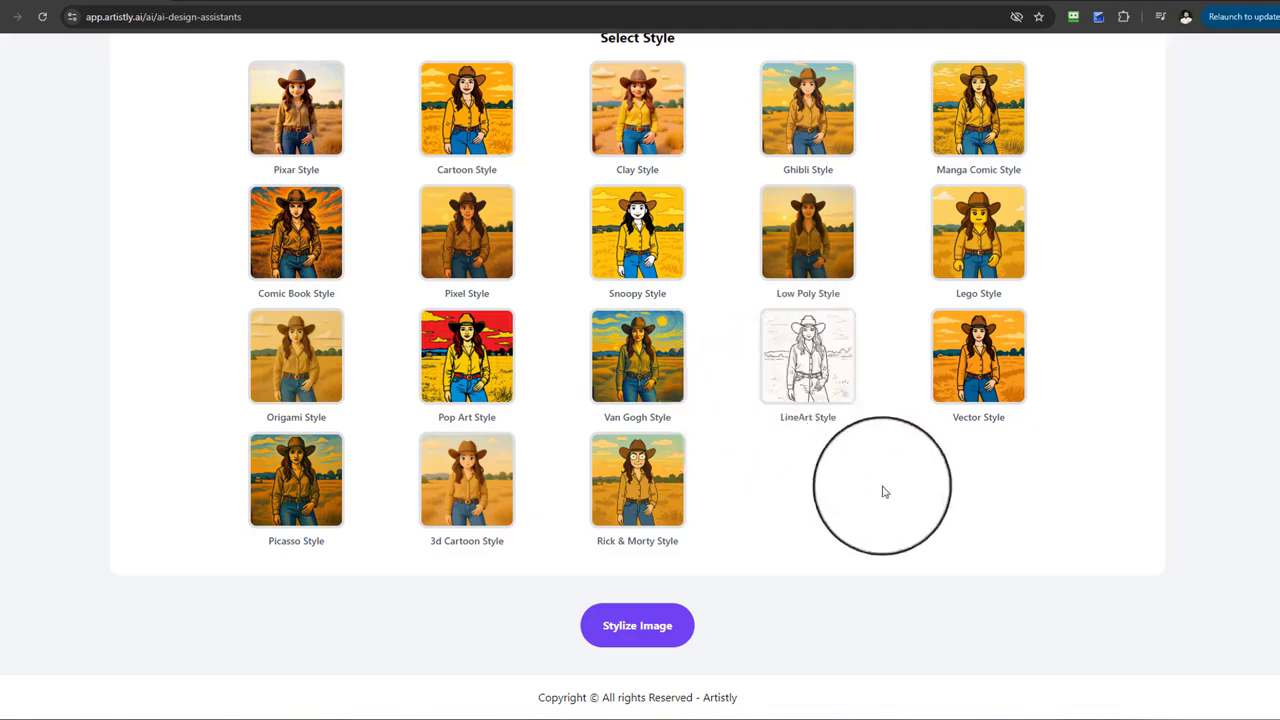
{"action": "scroll", "coordinate": [883, 489], "scroll_direction": "up", "scroll_amount": 6}
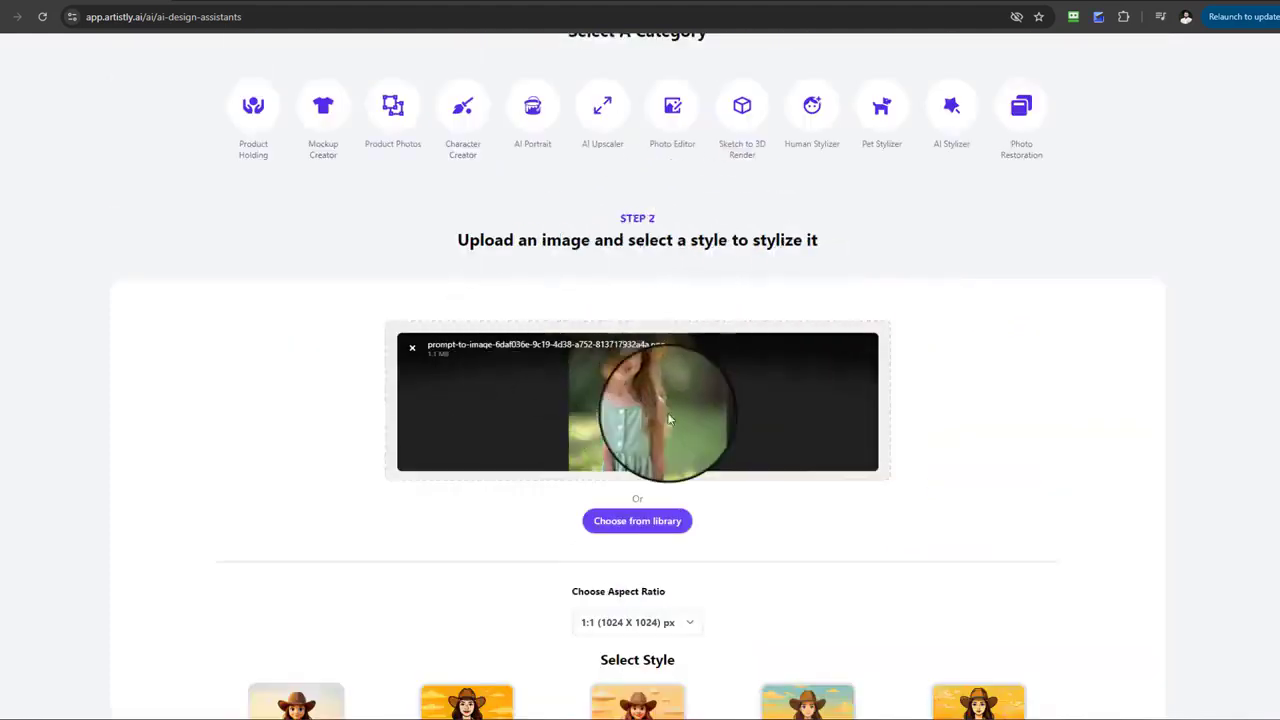
{"action": "scroll", "coordinate": [660, 400], "scroll_direction": "down", "scroll_amount": 2}
{"action": "scroll", "coordinate": [590, 257], "scroll_direction": "up", "scroll_amount": 4}
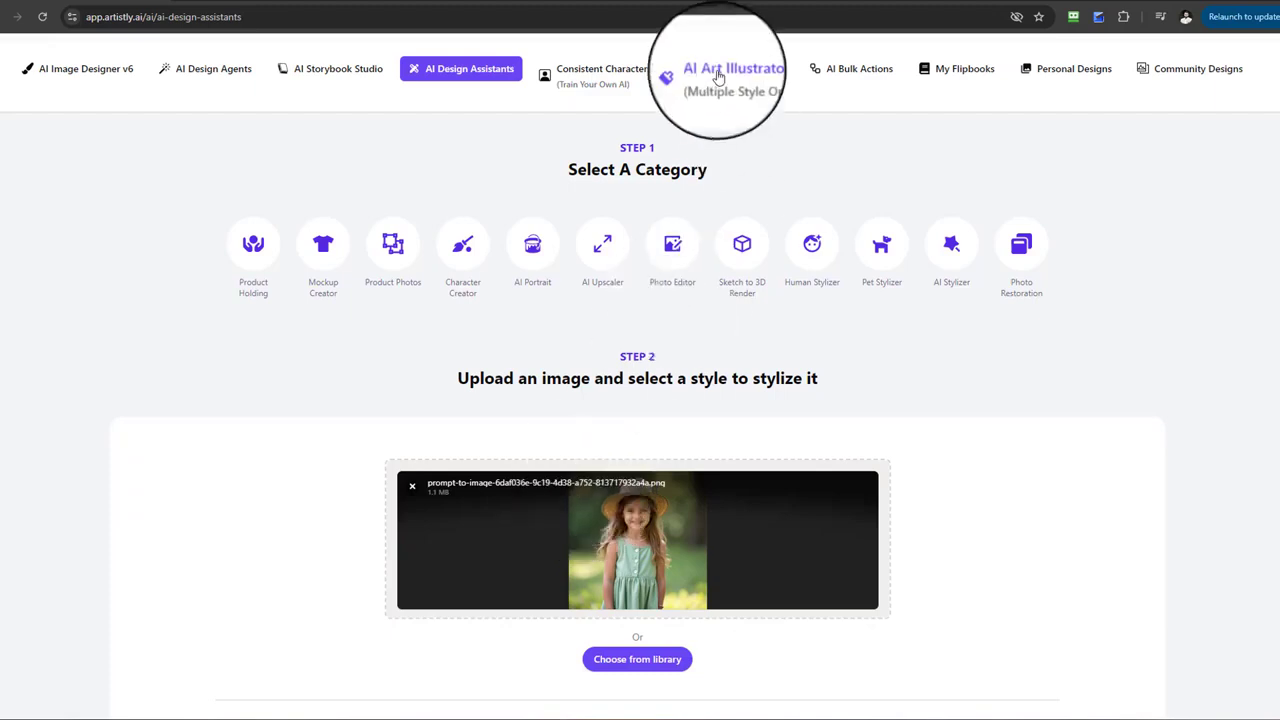
{"action": "scroll", "coordinate": [657, 489], "scroll_direction": "down", "scroll_amount": 1}
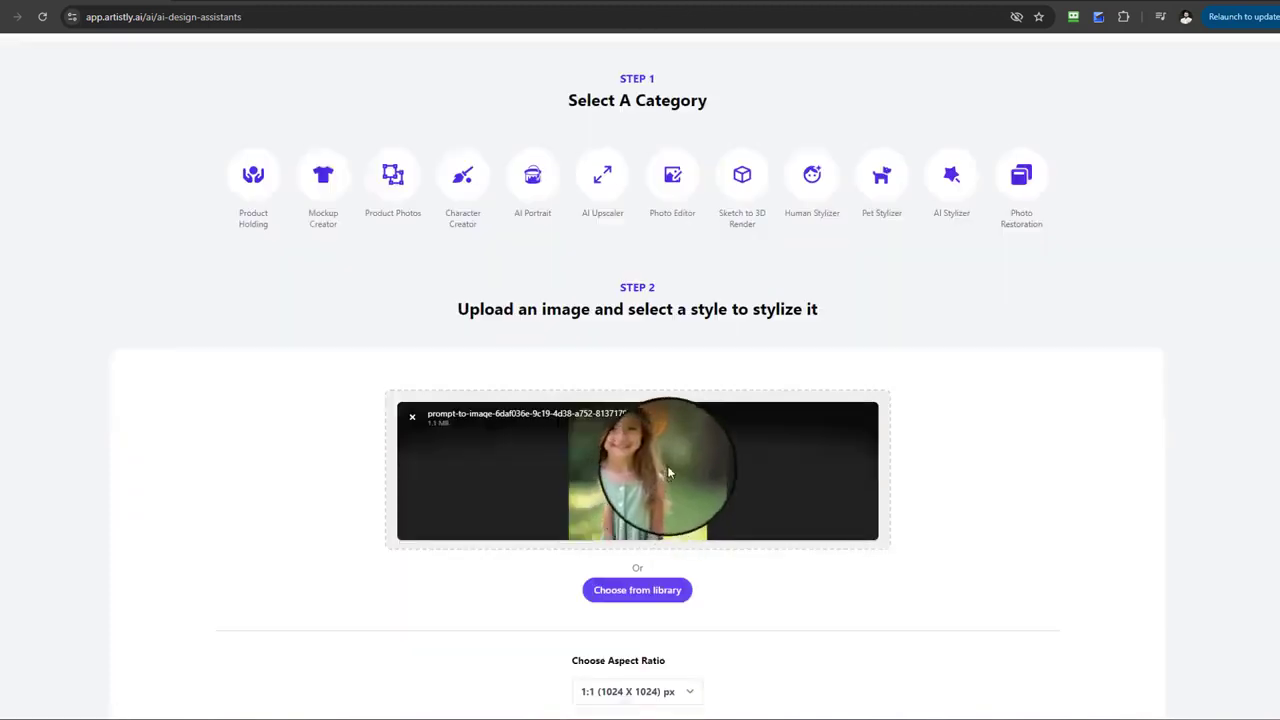
Stylize the girl's photo with the Vector Style
{"action": "scroll", "coordinate": [669, 473], "scroll_direction": "down", "scroll_amount": 5}
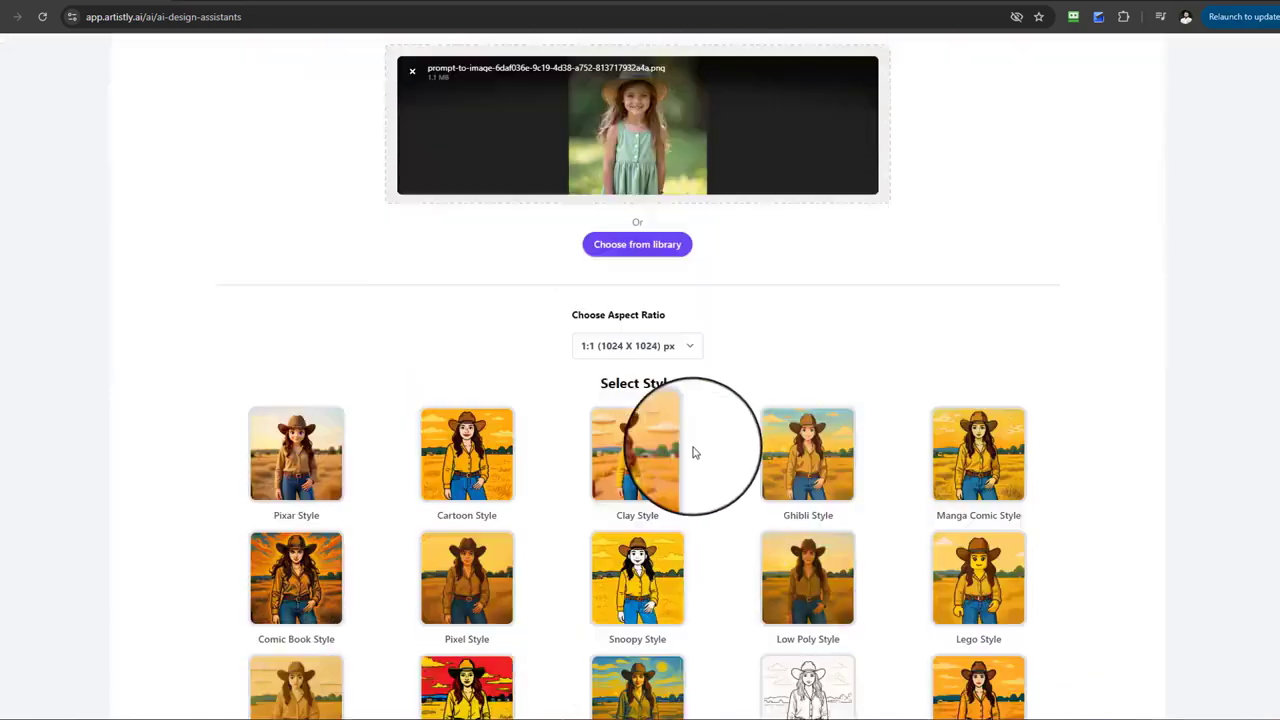
{"action": "scroll", "coordinate": [741, 427], "scroll_direction": "down", "scroll_amount": 2}
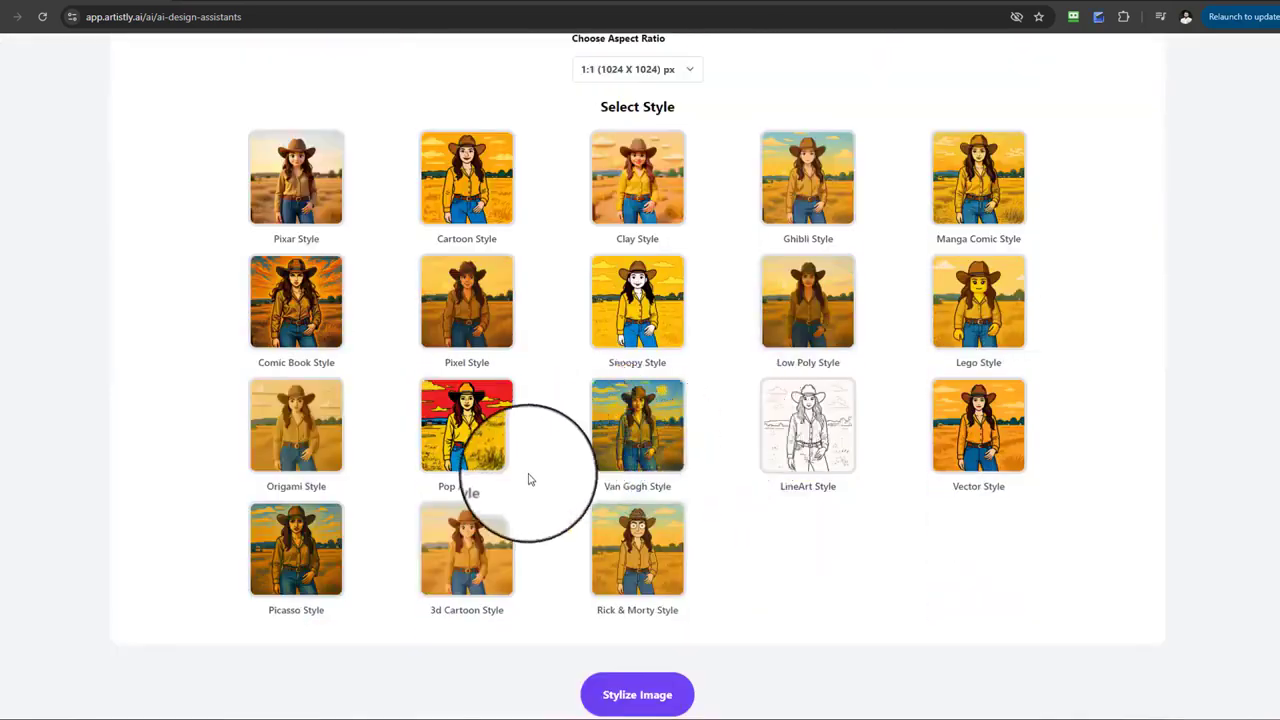
{"action": "left_click", "coordinate": [978, 425]}
{"action": "scroll", "coordinate": [880, 480], "scroll_direction": "down", "scroll_amount": 1}
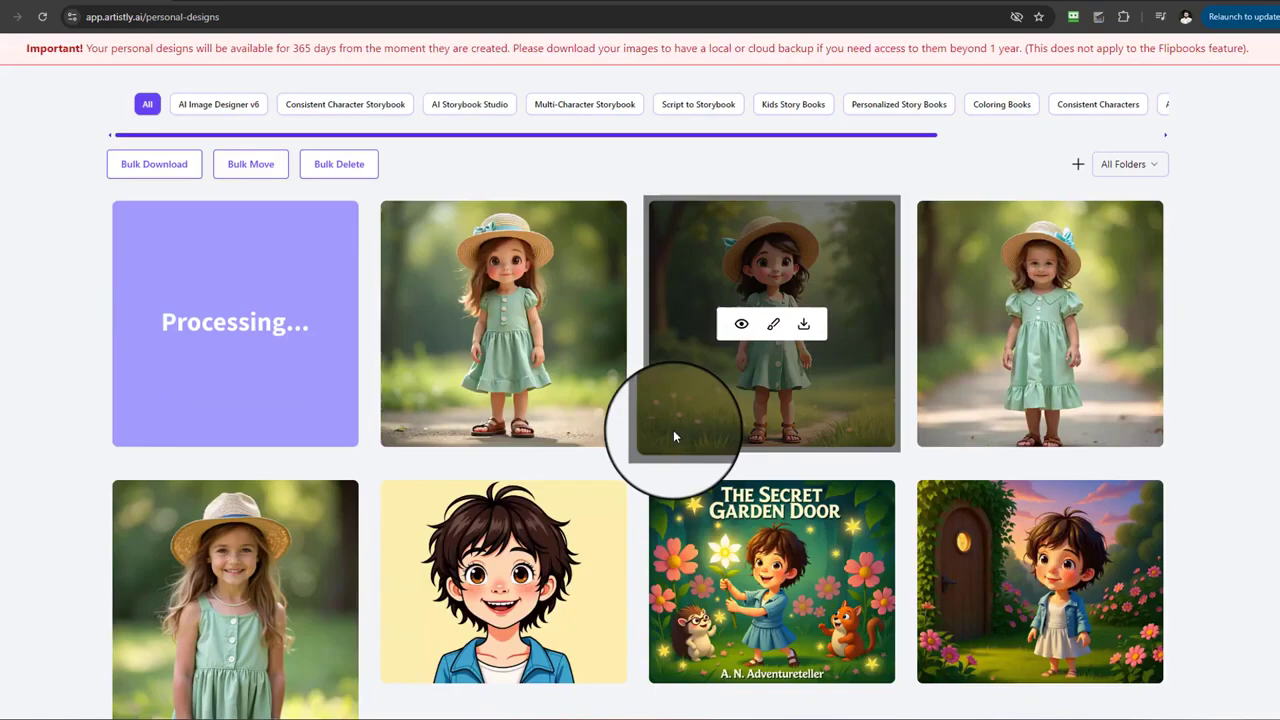
View the details of the newly stylized design in Personal Designs, close them and look over the gallery
{"action": "scroll", "coordinate": [673, 430], "scroll_direction": "down", "scroll_amount": 2}
{"action": "scroll", "coordinate": [674, 433], "scroll_direction": "up", "scroll_amount": 2}
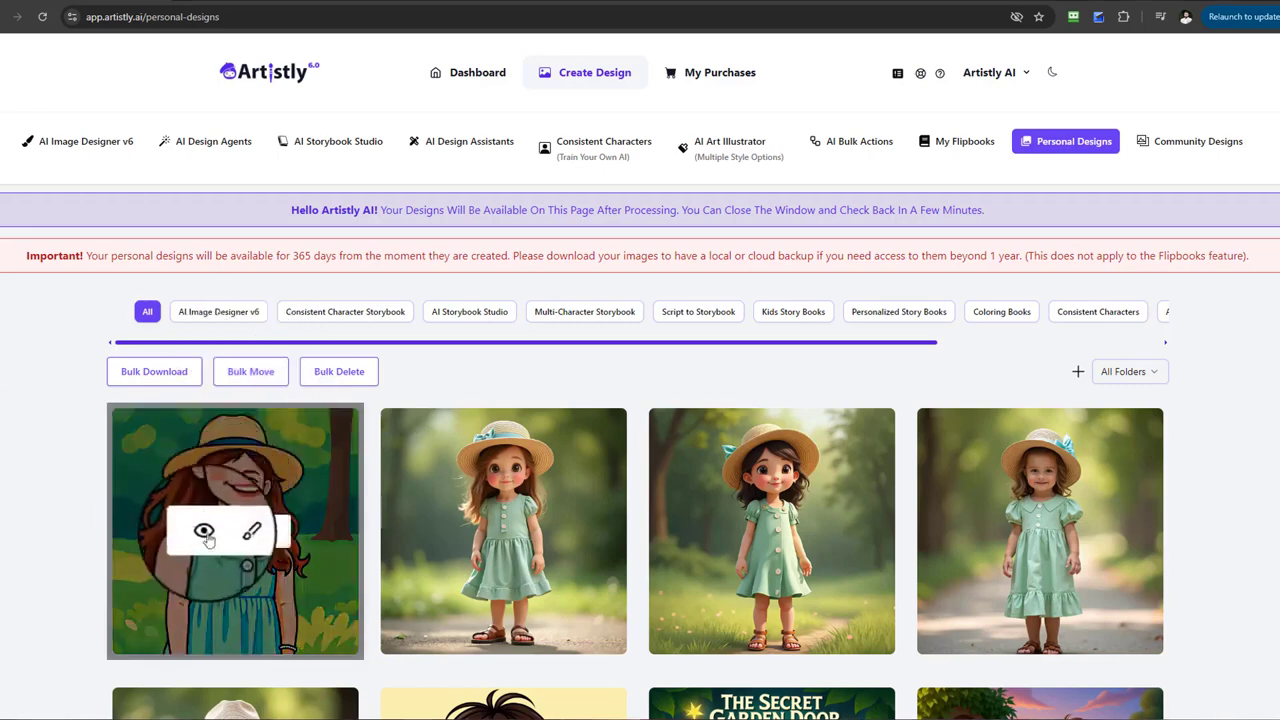
{"action": "left_click", "coordinate": [202, 533]}
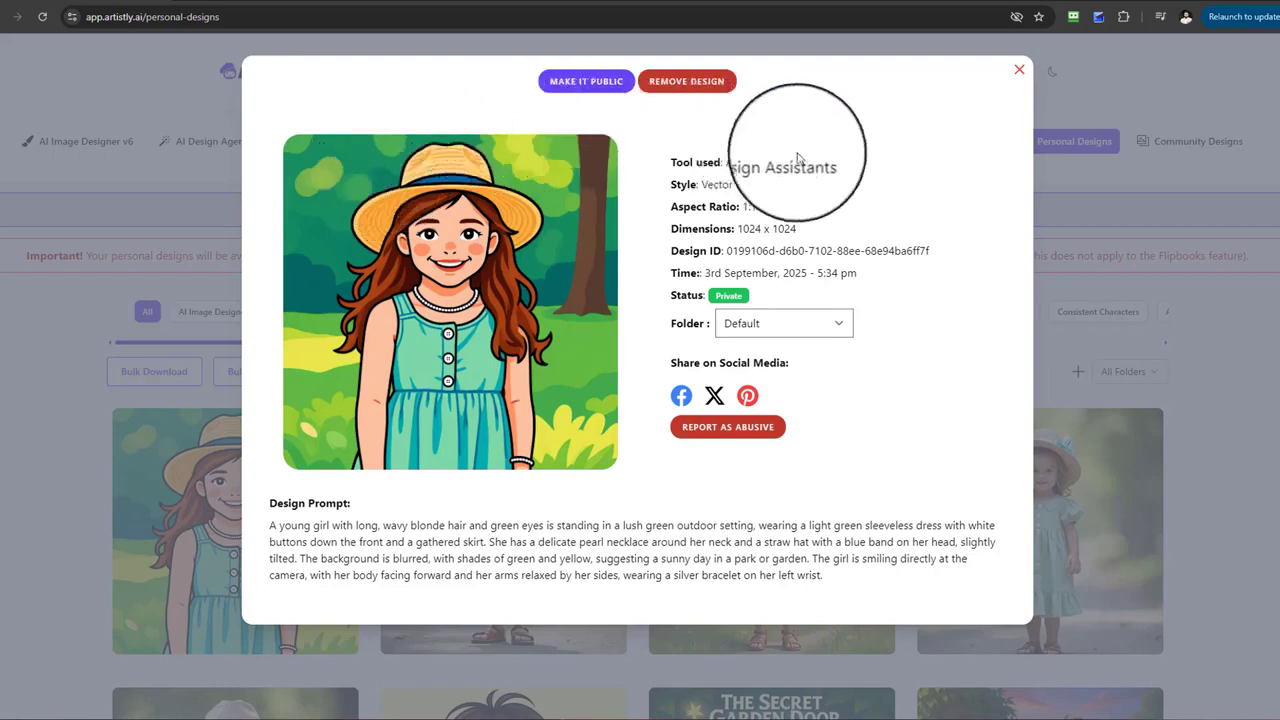
{"action": "left_click", "coordinate": [1017, 75]}
{"action": "scroll", "coordinate": [414, 514], "scroll_direction": "down", "scroll_amount": 3}
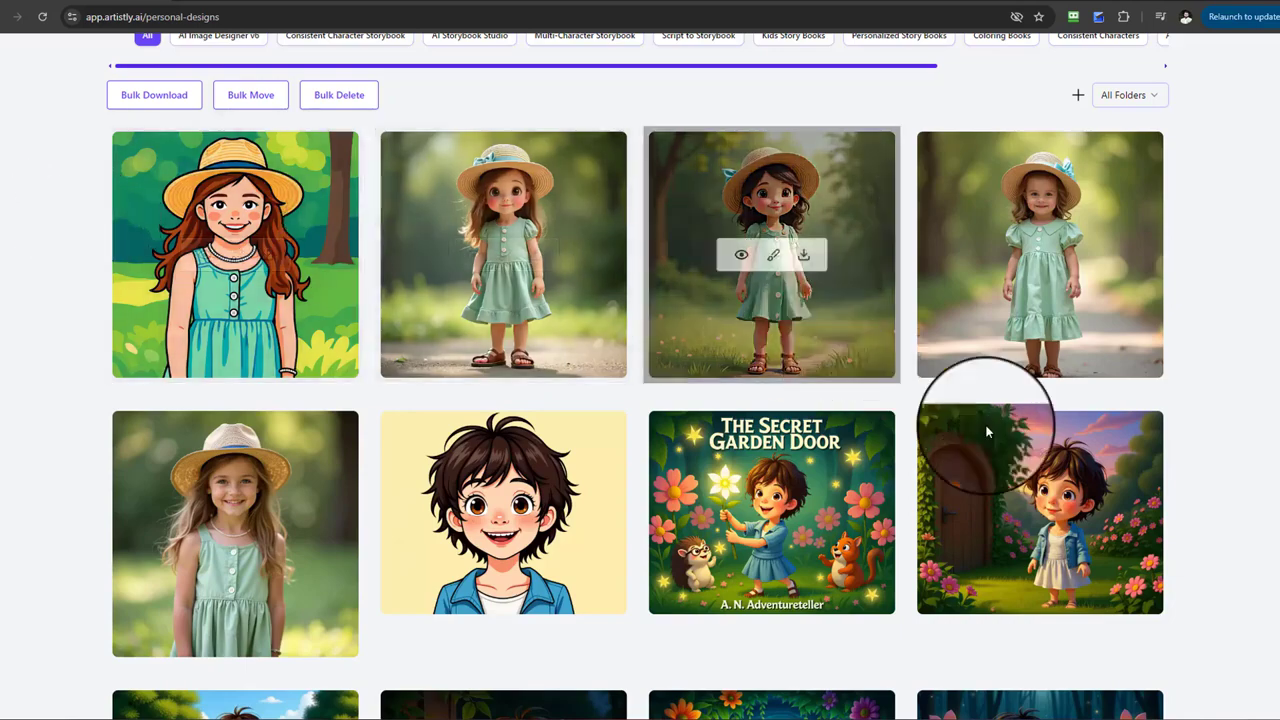
{"action": "scroll", "coordinate": [1121, 543], "scroll_direction": "up", "scroll_amount": 3}
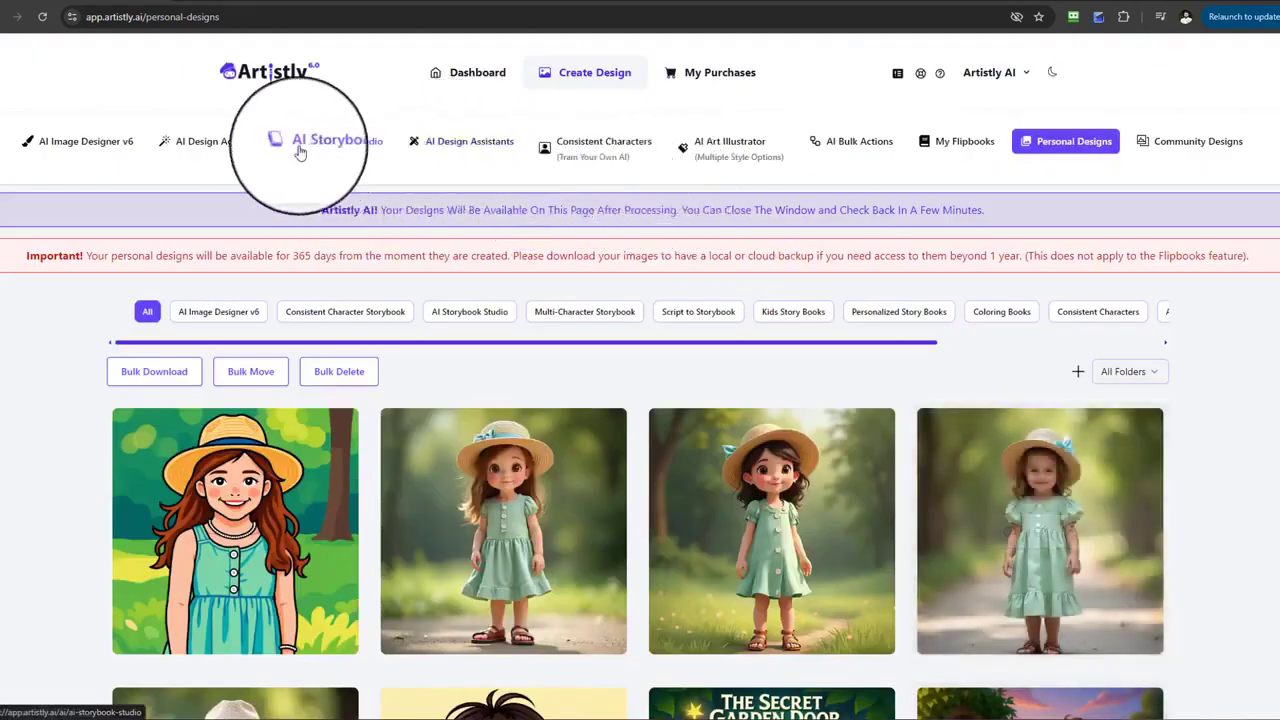
Return to the AI Stylizer in the AI Design Assistants and load the same girl's photo from the media library
{"action": "left_click", "coordinate": [437, 145]}
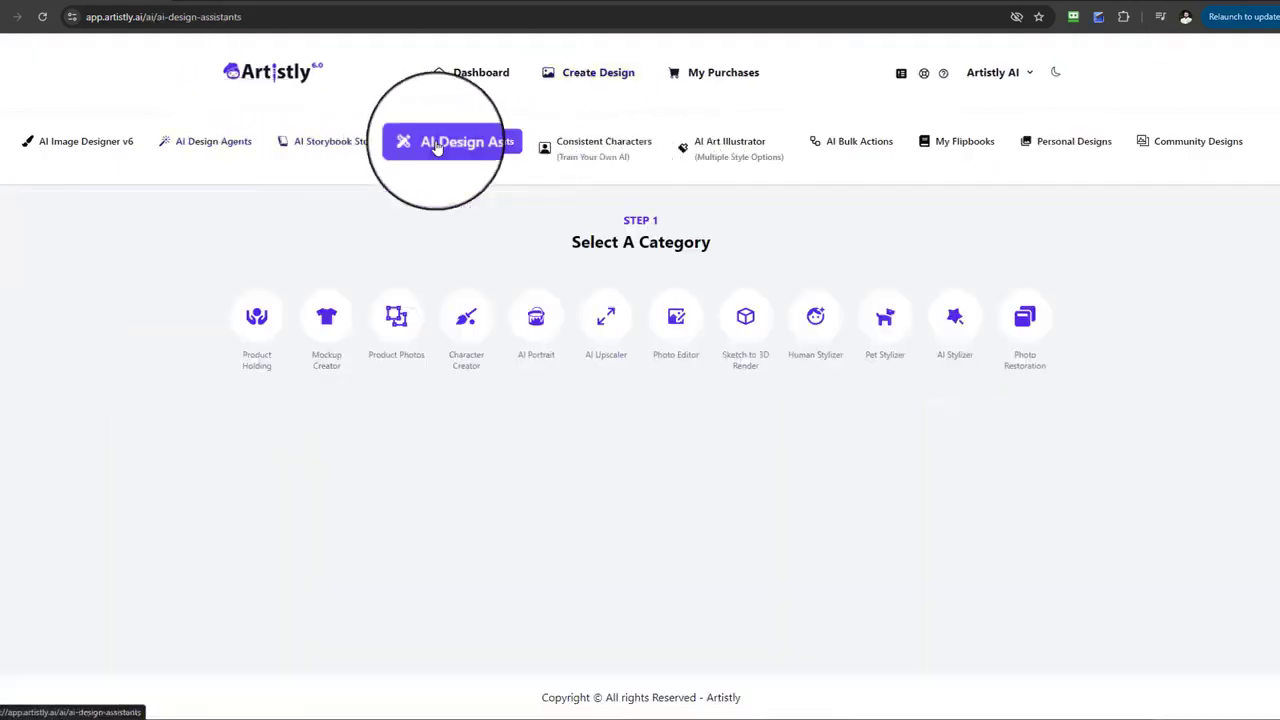
{"action": "left_click", "coordinate": [957, 316]}
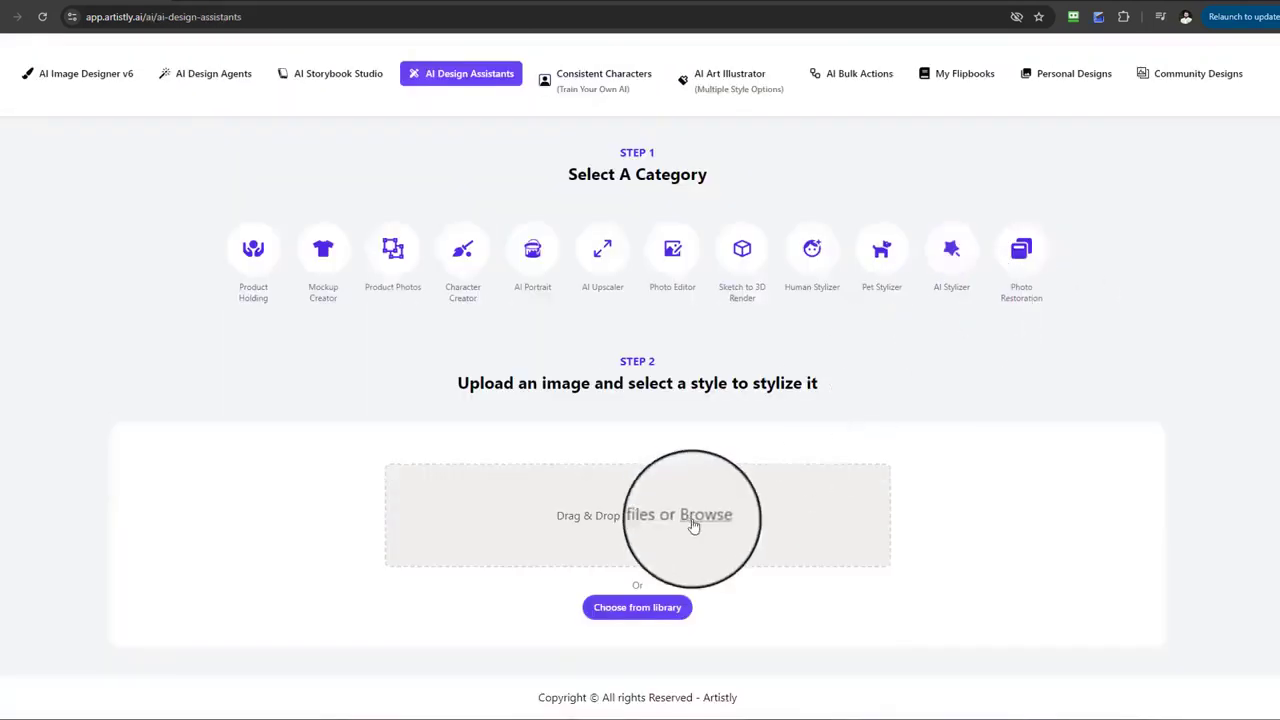
{"action": "left_click", "coordinate": [650, 609]}
{"action": "scroll", "coordinate": [406, 471], "scroll_direction": "down", "scroll_amount": 3}
{"action": "left_click", "coordinate": [406, 520]}
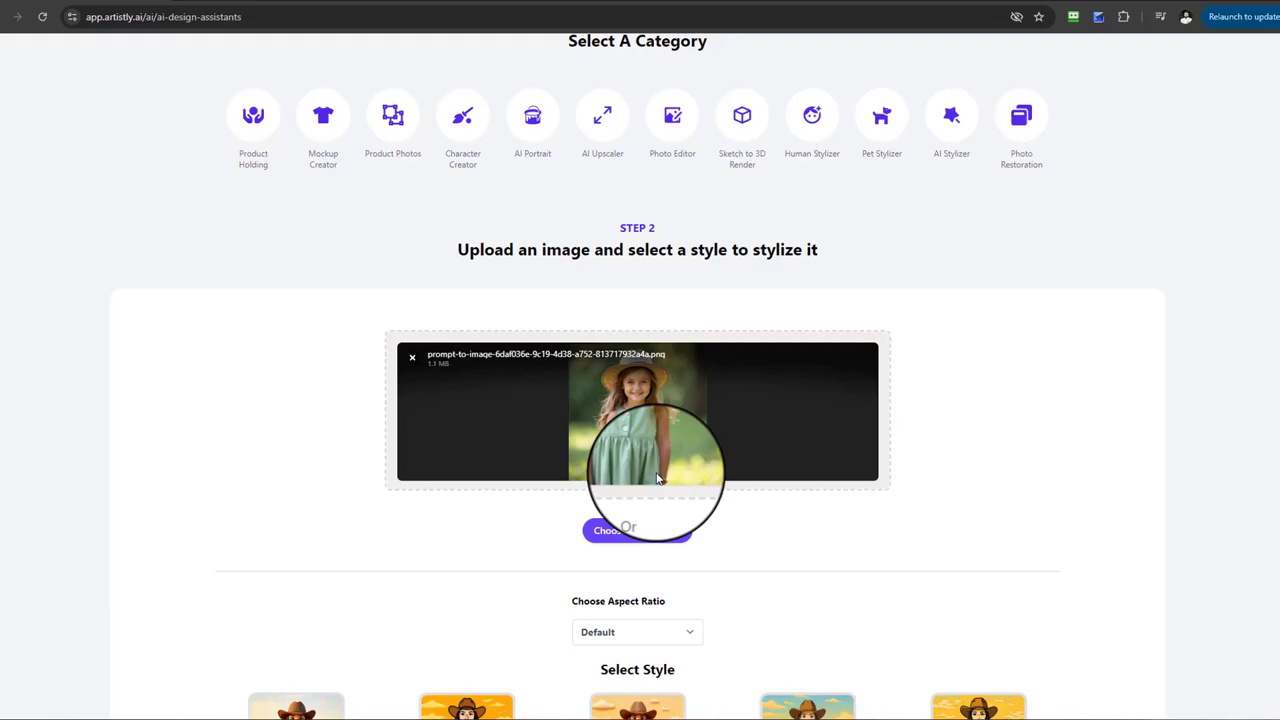
Stylize the loaded photo of the girl with the LineArt Style, keeping the default aspect ratio
{"action": "scroll", "coordinate": [686, 466], "scroll_direction": "down", "scroll_amount": 3}
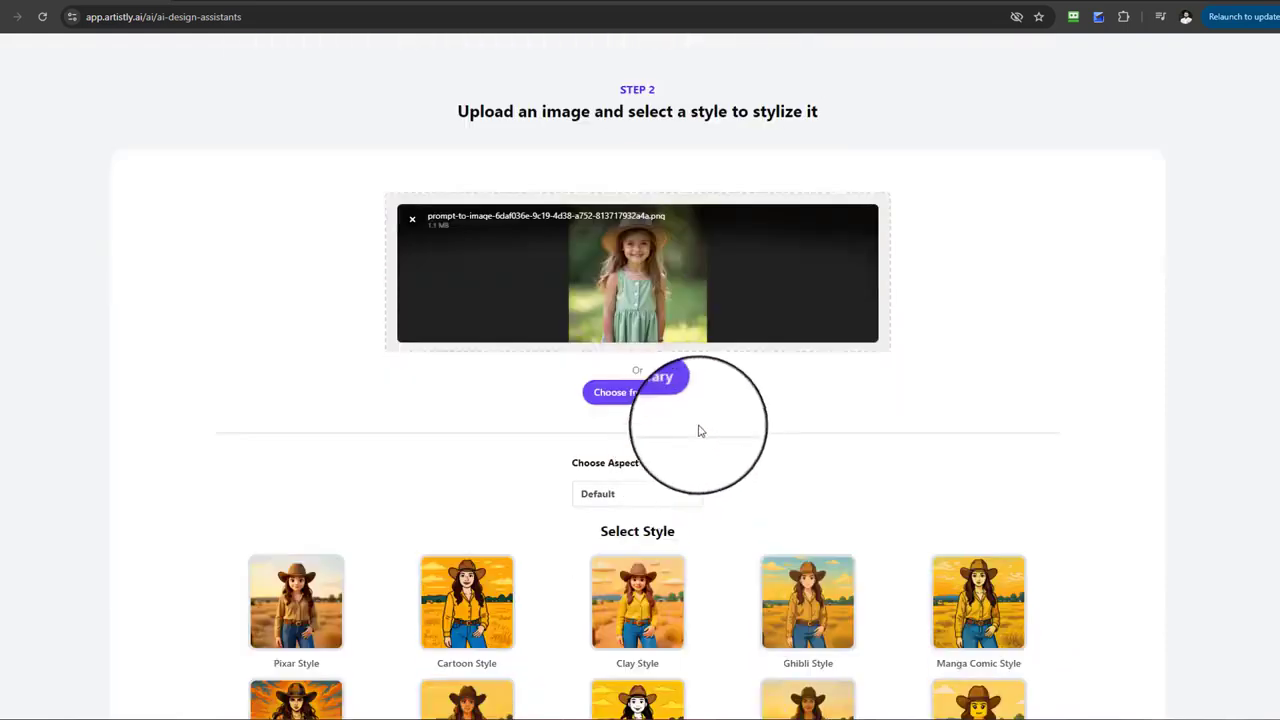
{"action": "scroll", "coordinate": [702, 452], "scroll_direction": "down", "scroll_amount": 1}
{"action": "scroll", "coordinate": [706, 450], "scroll_direction": "up", "scroll_amount": 1}
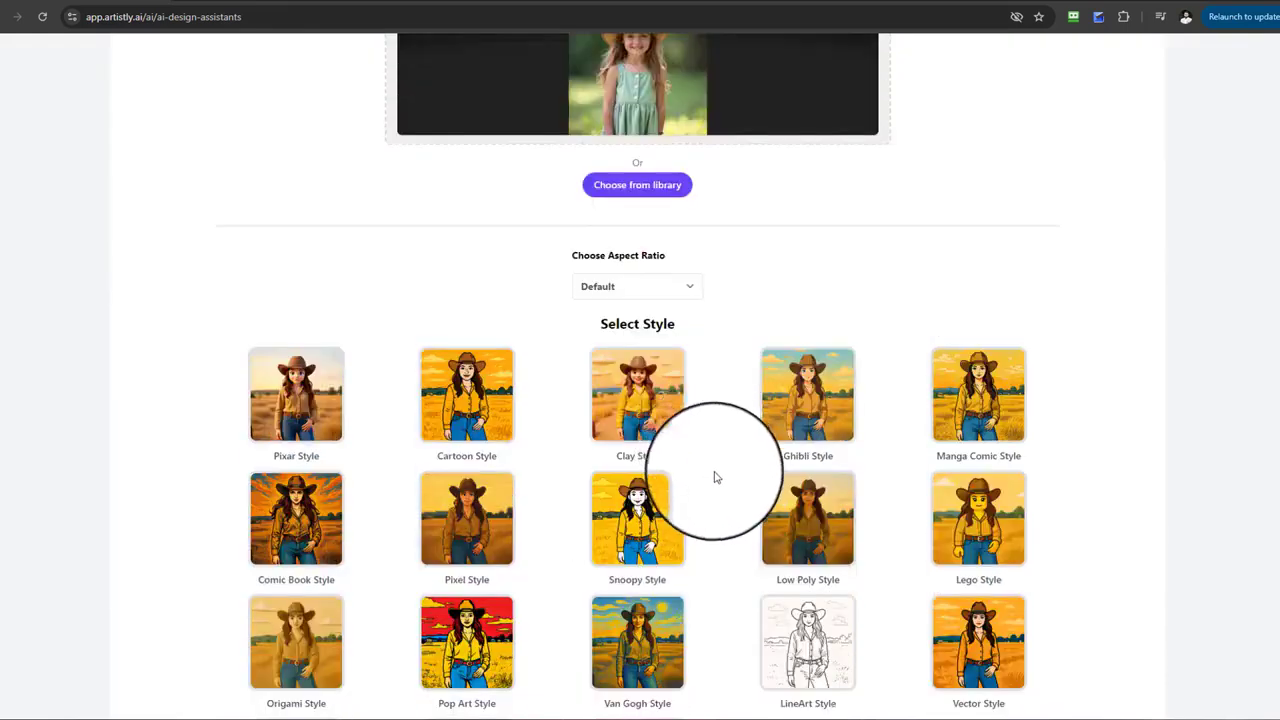
{"action": "scroll", "coordinate": [714, 477], "scroll_direction": "up", "scroll_amount": 4}
{"action": "scroll", "coordinate": [714, 477], "scroll_direction": "down", "scroll_amount": 5}
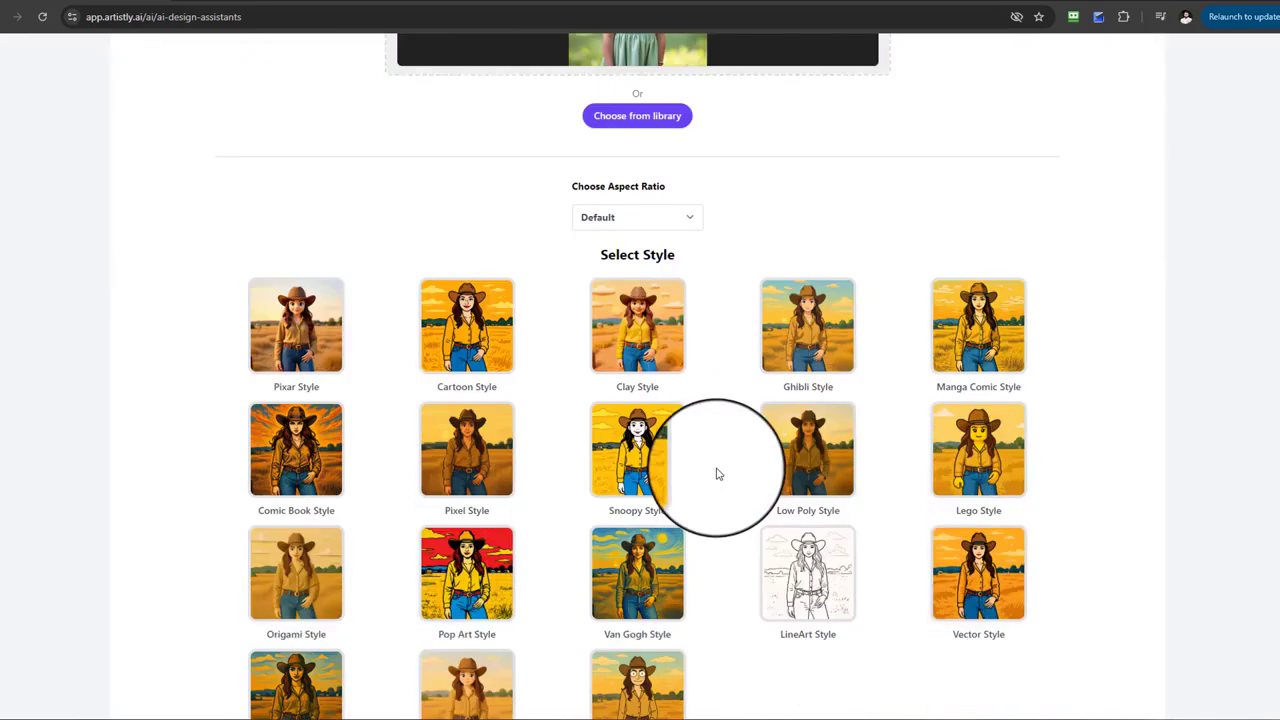
{"action": "scroll", "coordinate": [718, 470], "scroll_direction": "down", "scroll_amount": 3}
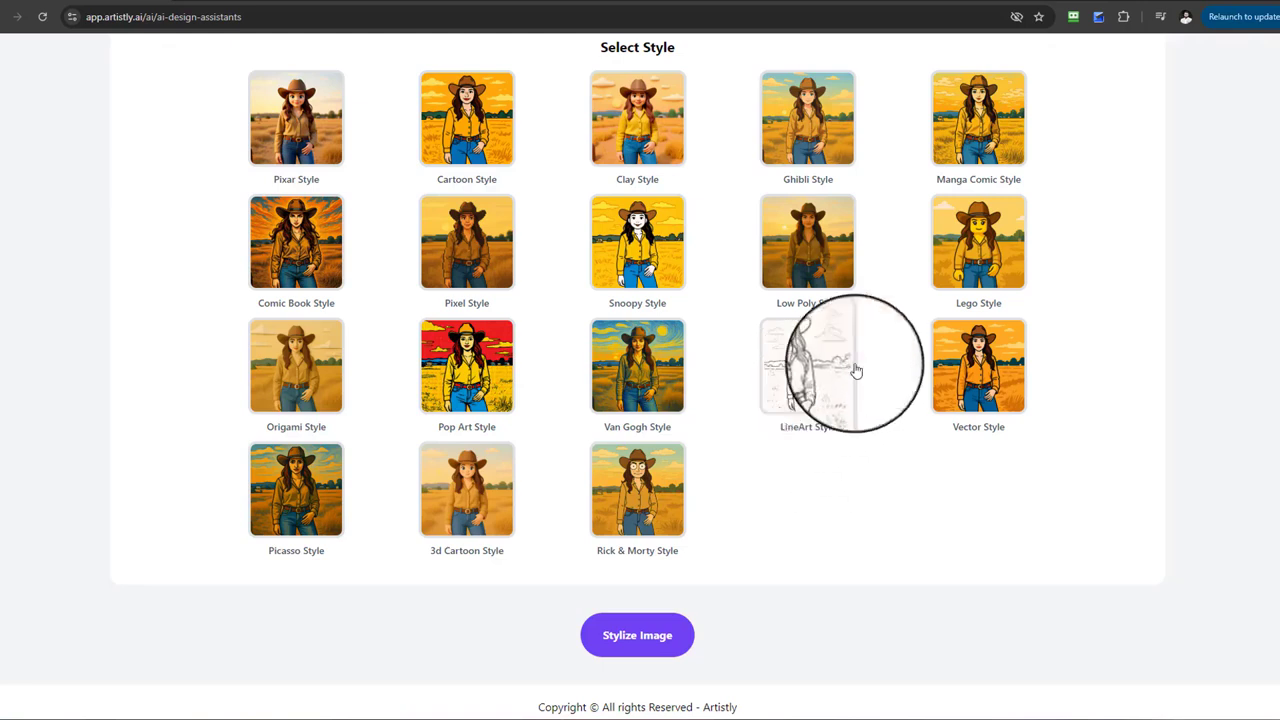
{"action": "left_click", "coordinate": [828, 421]}
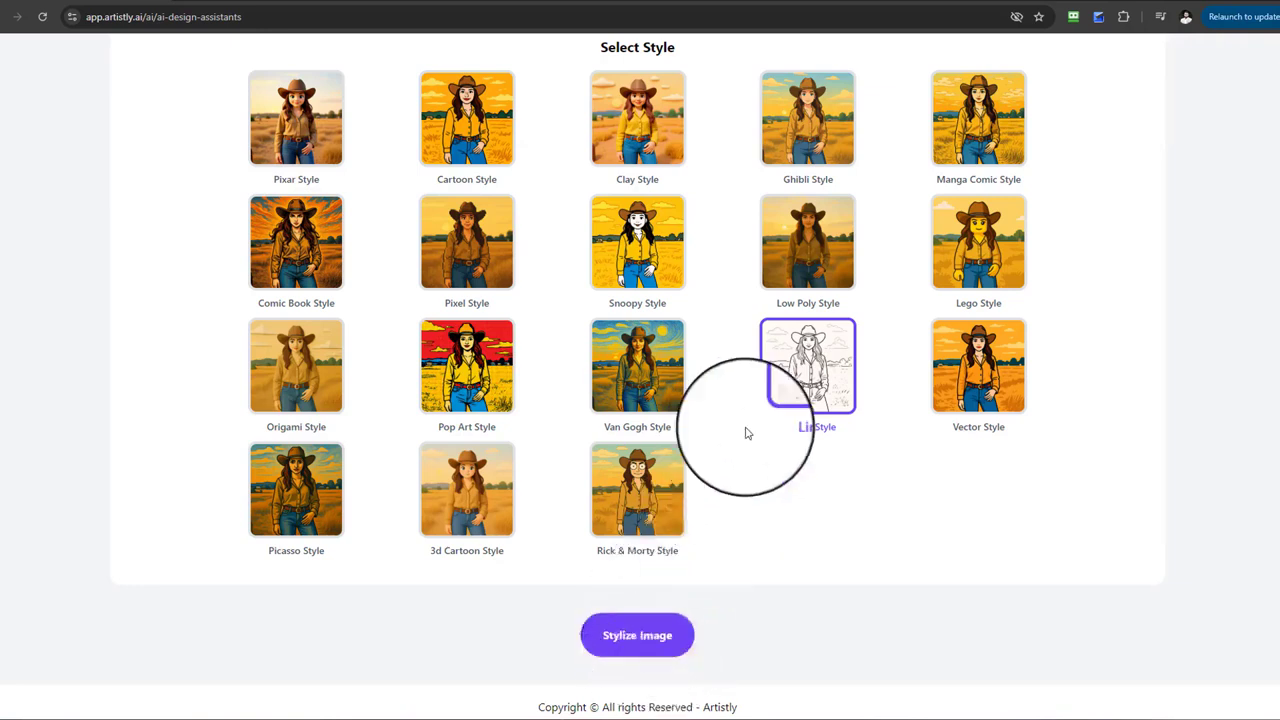
{"action": "scroll", "coordinate": [737, 580], "scroll_direction": "up", "scroll_amount": 5}
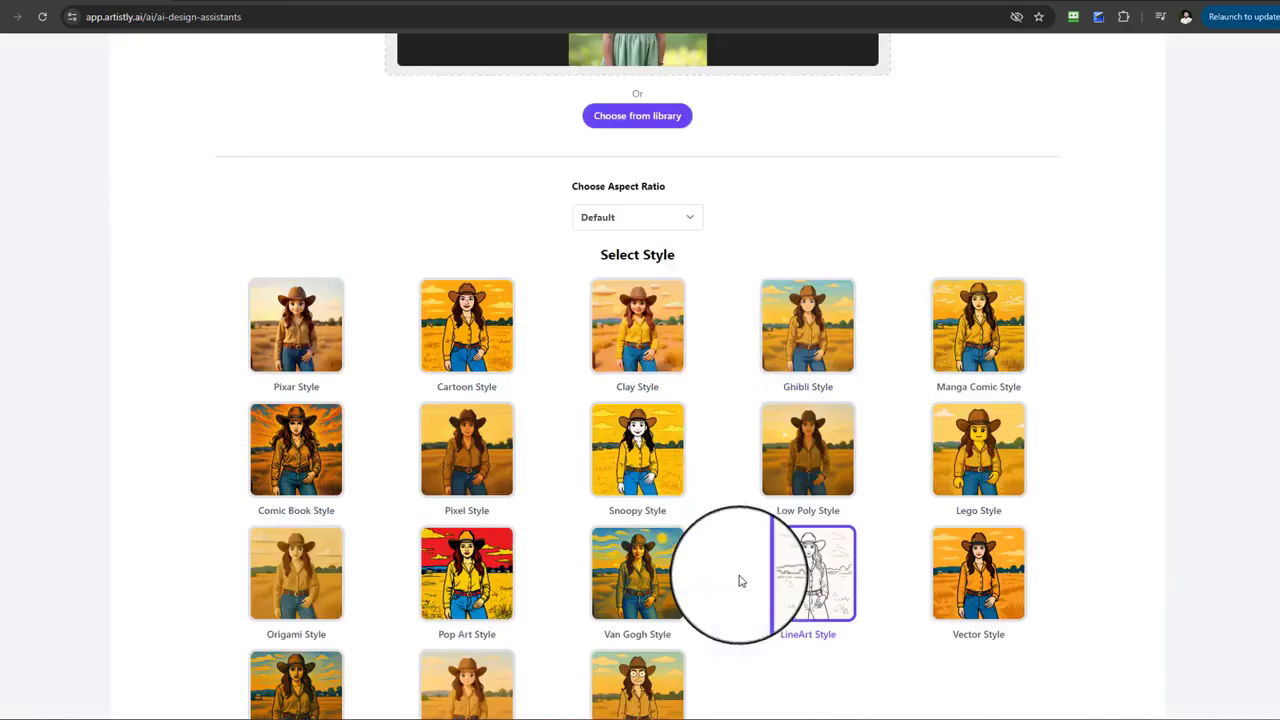
{"action": "scroll", "coordinate": [751, 571], "scroll_direction": "down", "scroll_amount": 6}
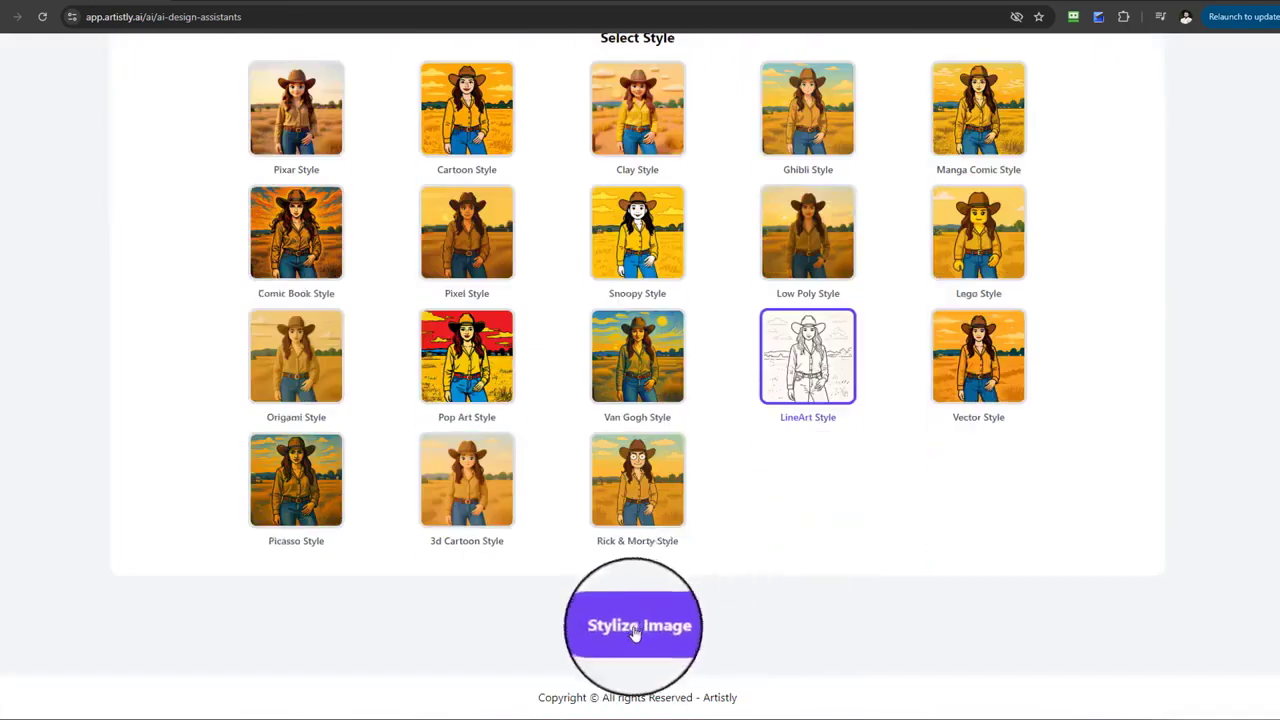
{"action": "left_click", "coordinate": [634, 628]}
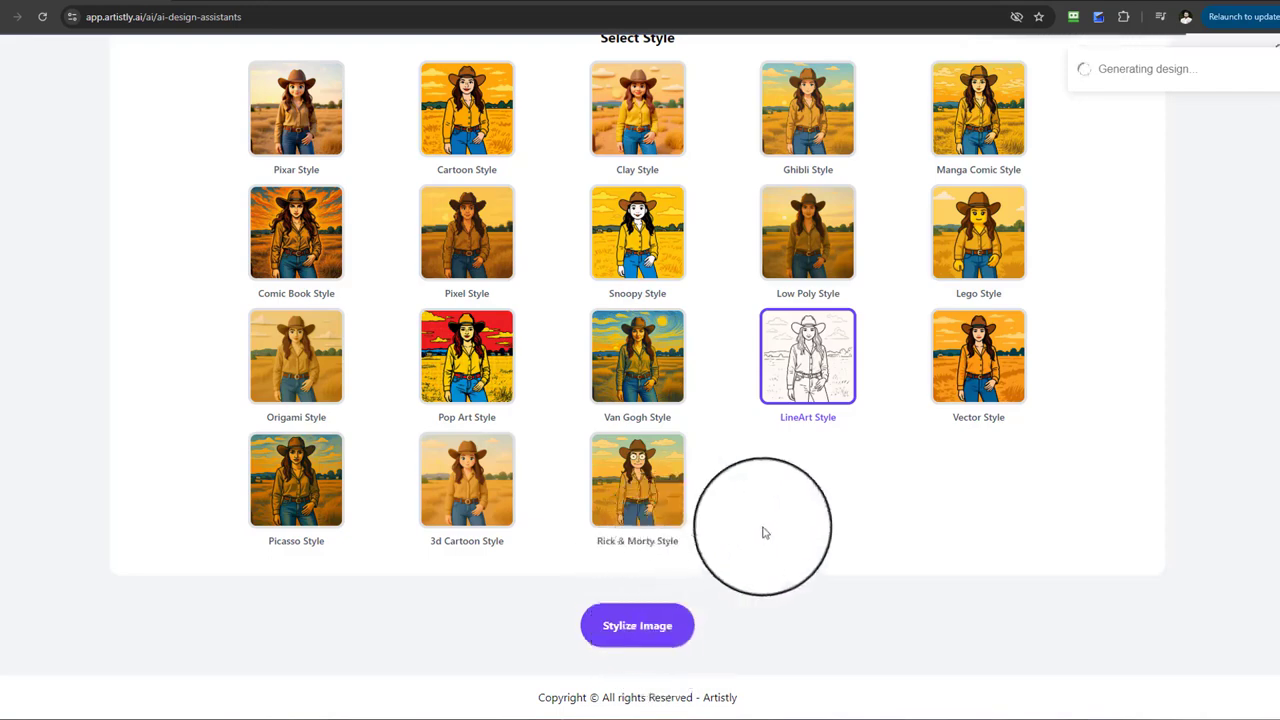
View the details of the new LineArt design in Personal Designs, close them and compare it with the other designs
{"action": "scroll", "coordinate": [690, 530], "scroll_direction": "down", "scroll_amount": 1}
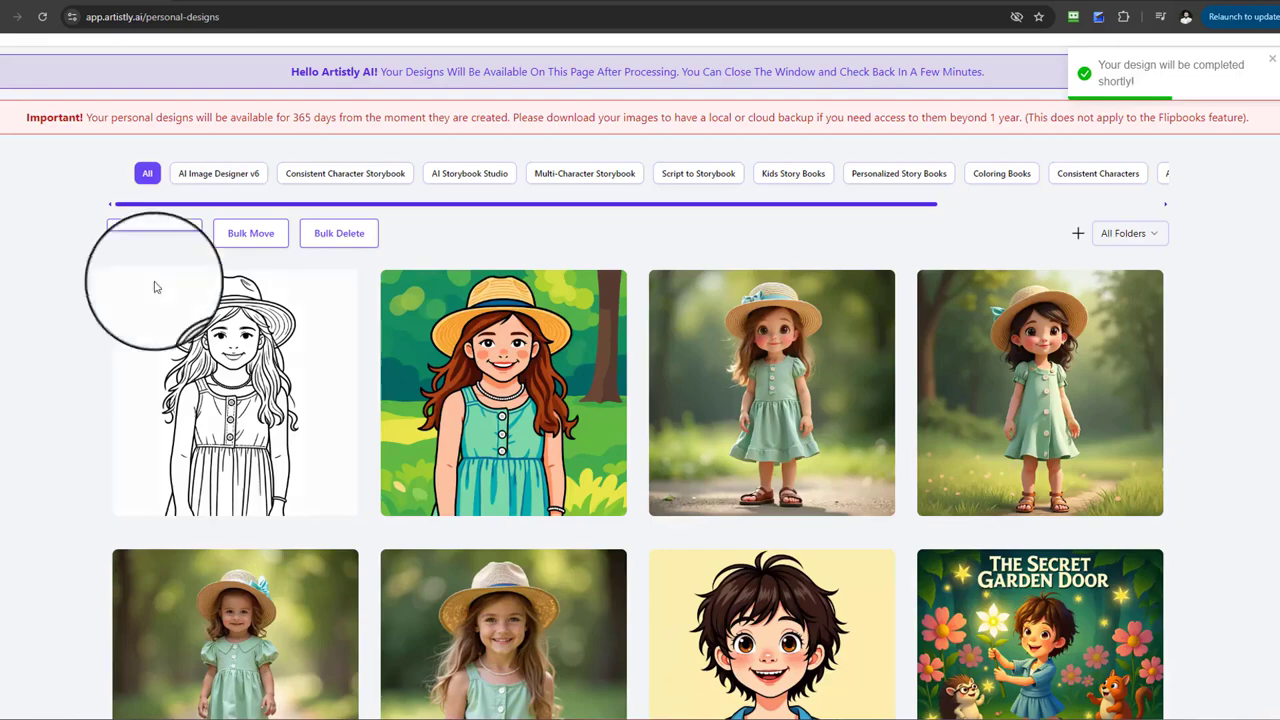
{"action": "mouse_move", "coordinate": [230, 323]}
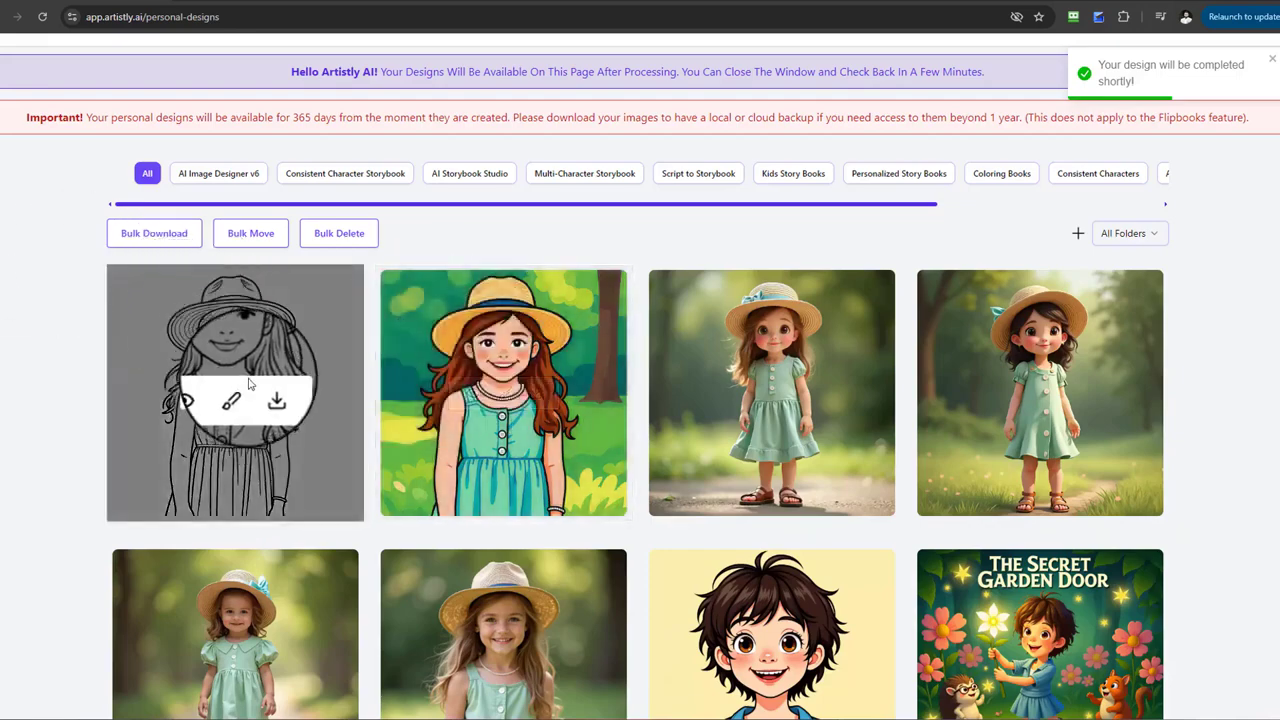
{"action": "scroll", "coordinate": [250, 383], "scroll_direction": "down", "scroll_amount": 1}
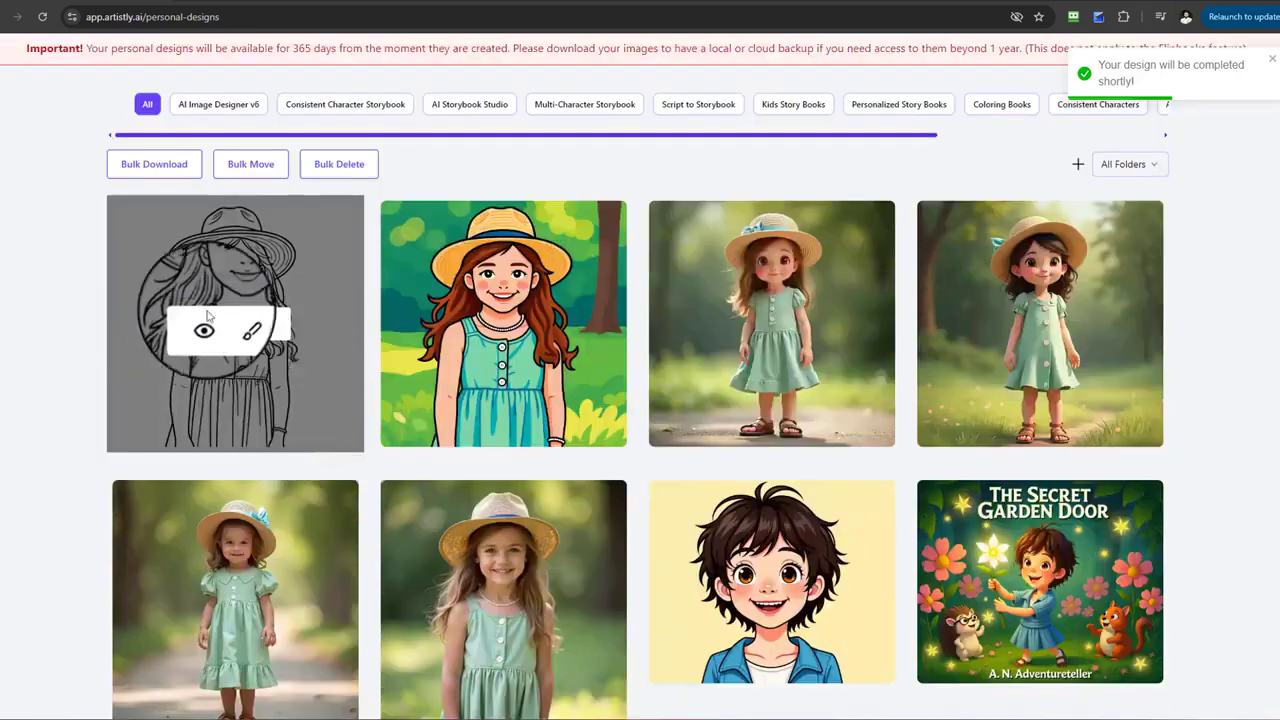
{"action": "scroll", "coordinate": [420, 600], "scroll_direction": "down", "scroll_amount": 2}
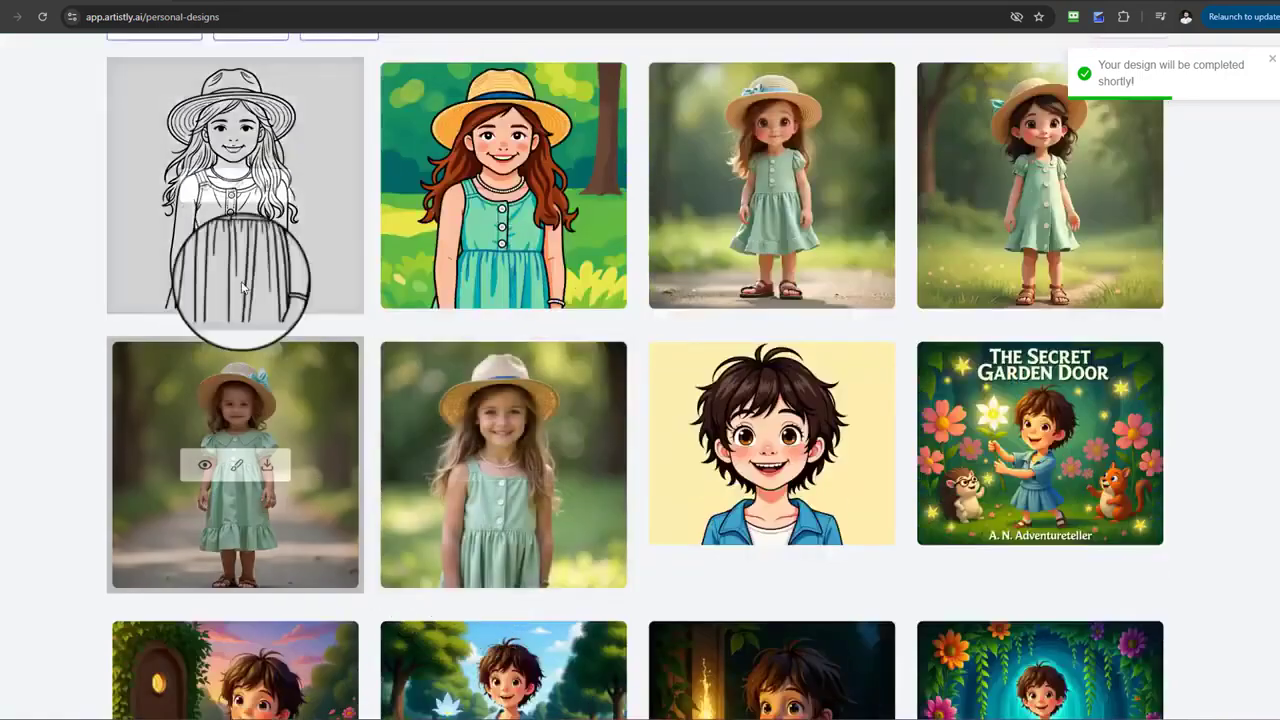
{"action": "left_click", "coordinate": [205, 187]}
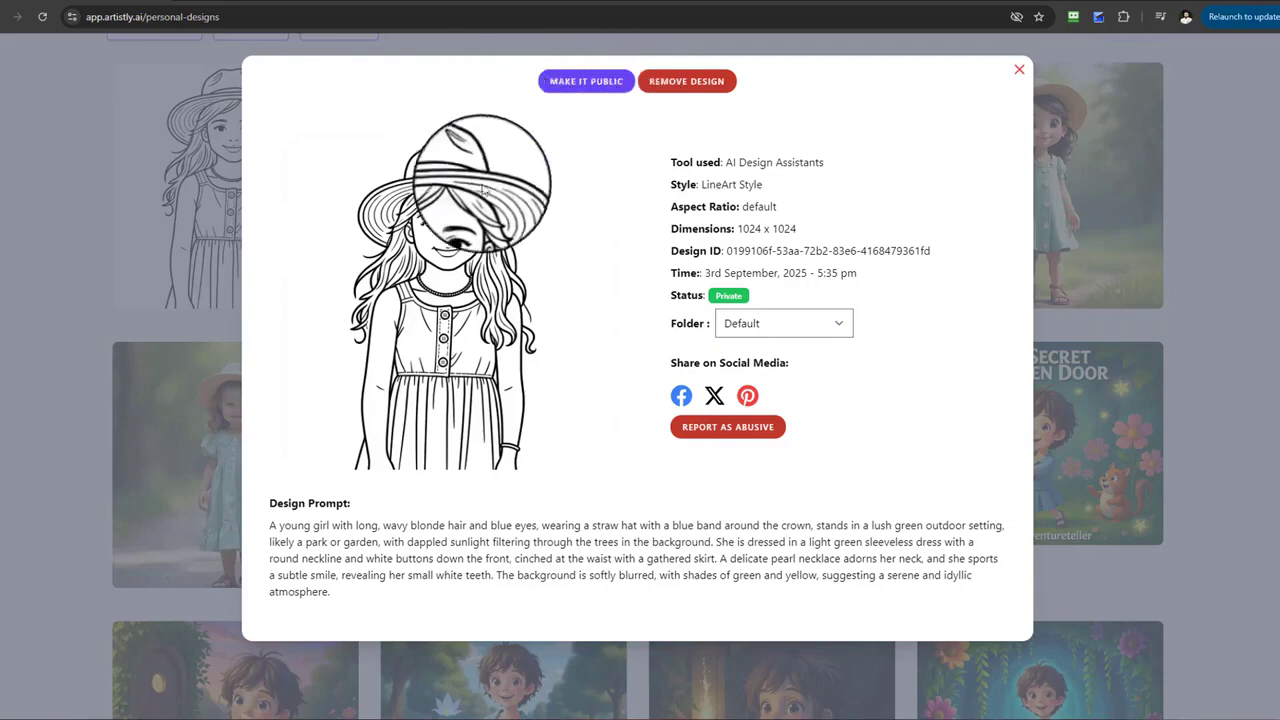
{"action": "left_click", "coordinate": [1017, 77]}
{"action": "scroll", "coordinate": [894, 366], "scroll_direction": "down", "scroll_amount": 2}
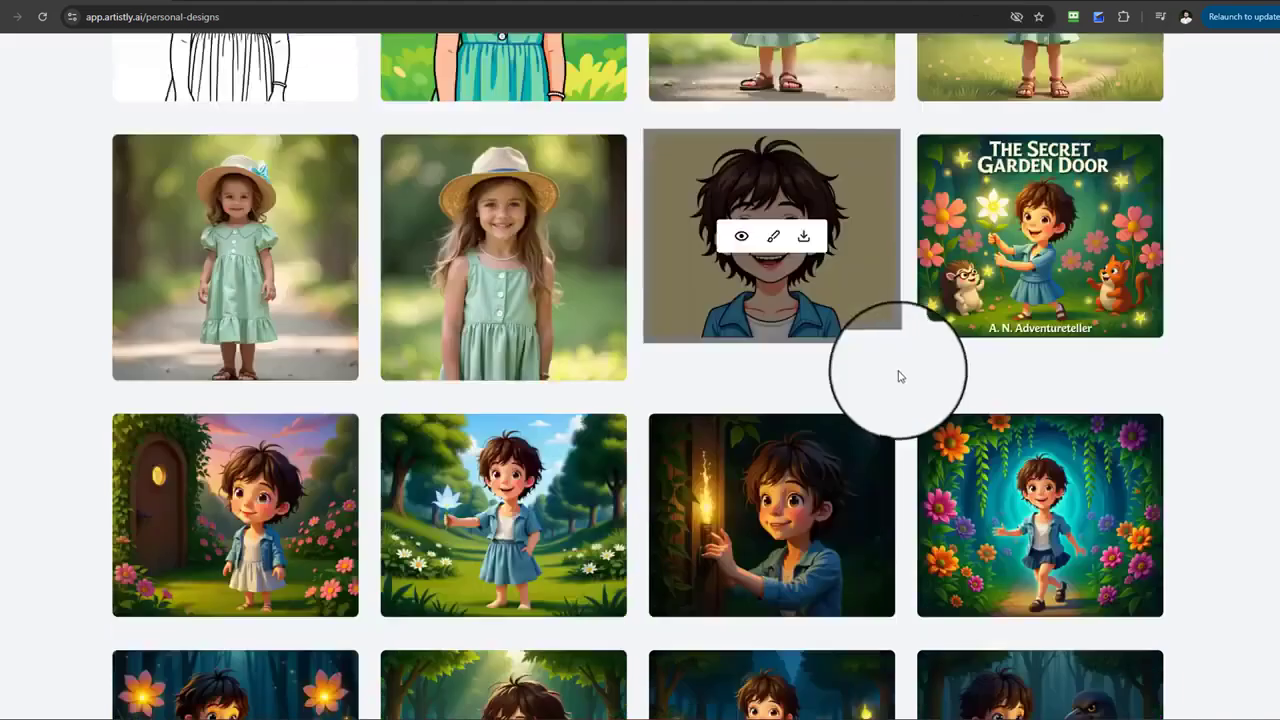
{"action": "scroll", "coordinate": [898, 376], "scroll_direction": "up", "scroll_amount": 2}
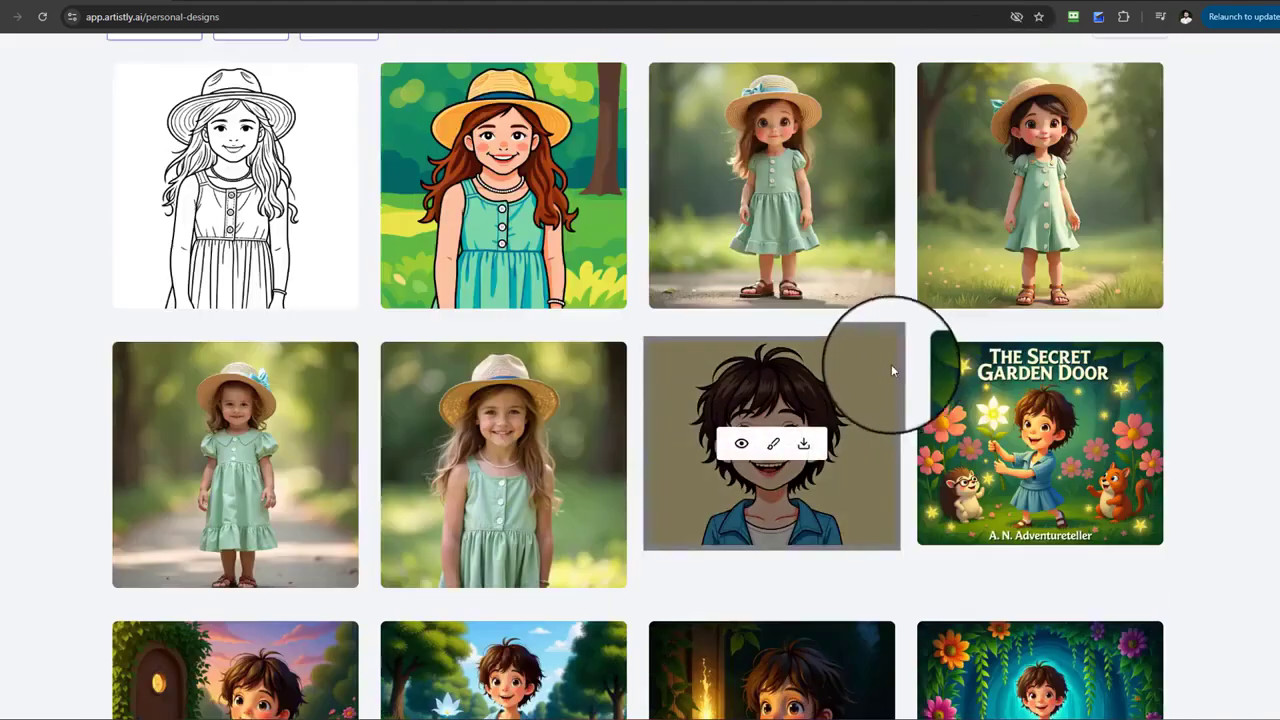
{"action": "scroll", "coordinate": [282, 200], "scroll_direction": "up", "scroll_amount": 2}
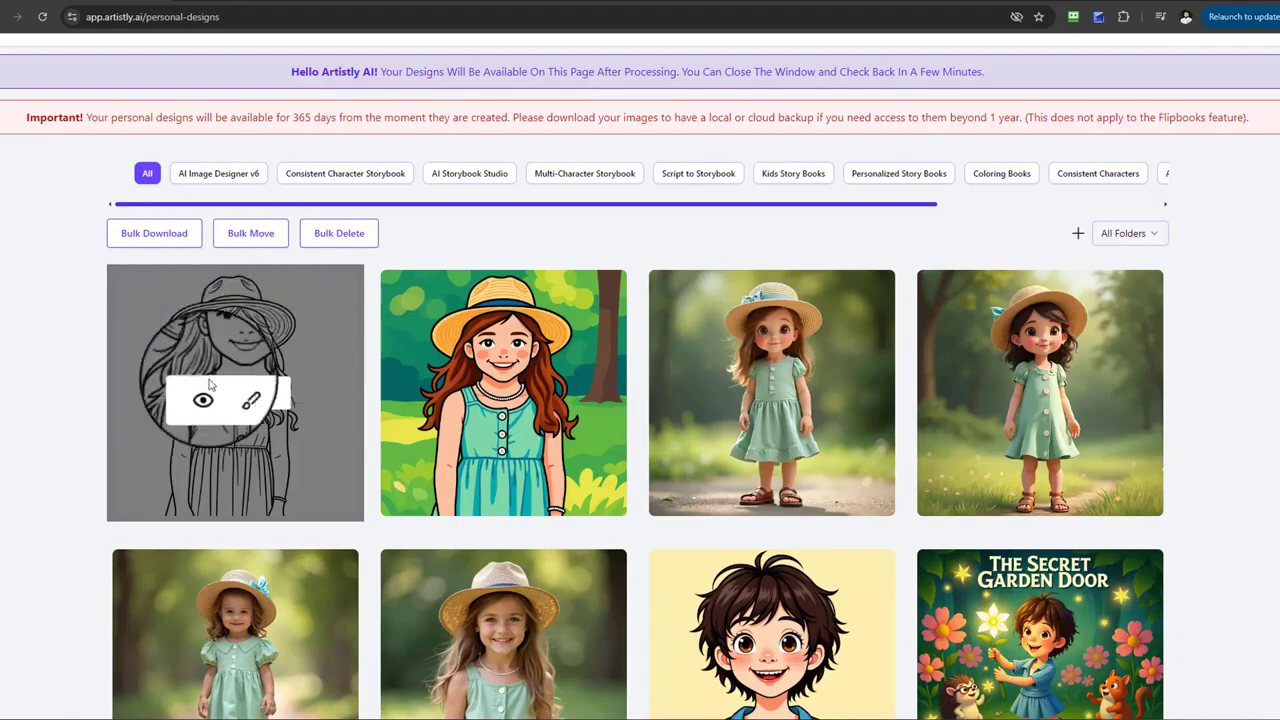
{"action": "scroll", "coordinate": [236, 320], "scroll_direction": "up", "scroll_amount": 2}
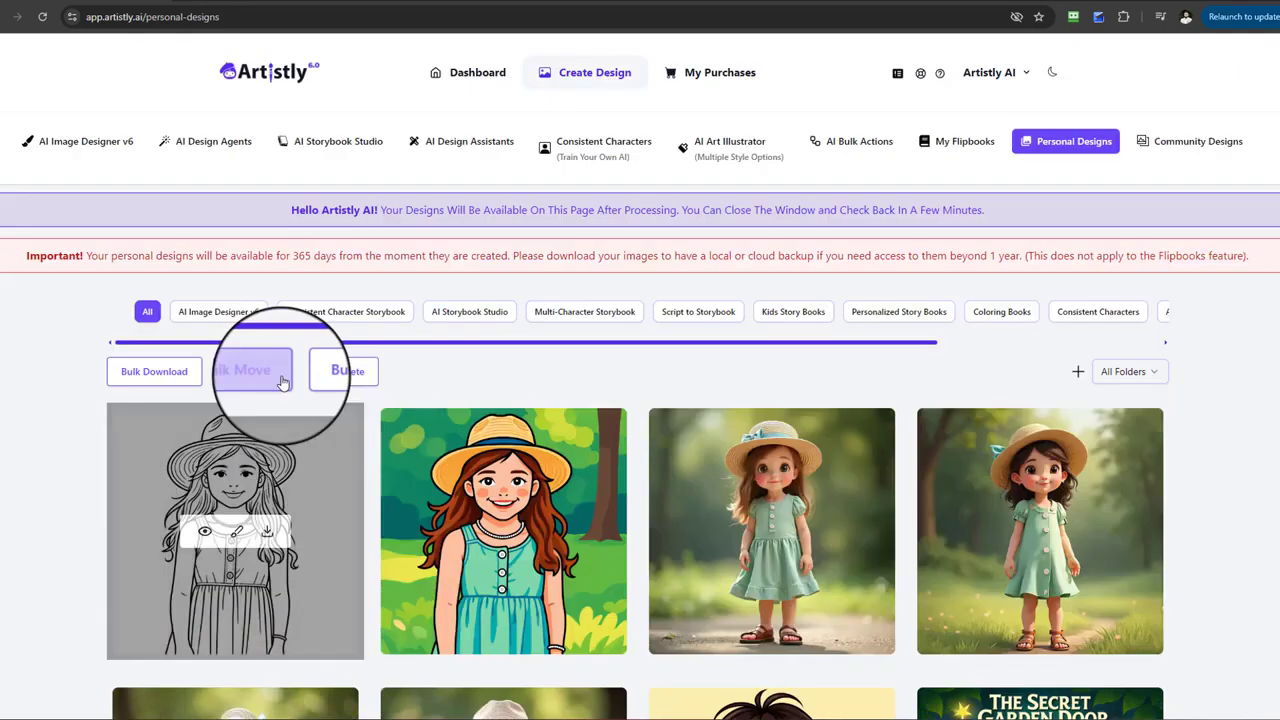
{"action": "scroll", "coordinate": [246, 381], "scroll_direction": "down", "scroll_amount": 1}
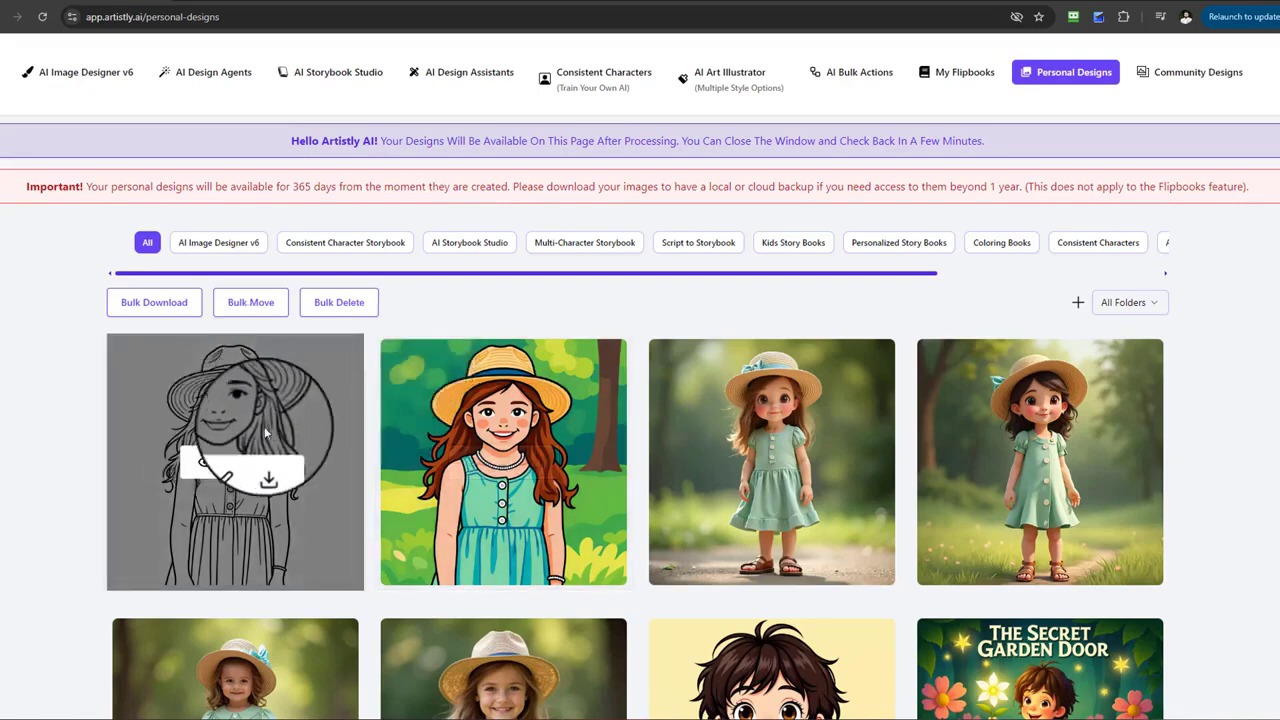
Go back to the AI Design Assistants and open the AI Stylizer's image upload section
{"action": "scroll", "coordinate": [262, 440], "scroll_direction": "up", "scroll_amount": 1}
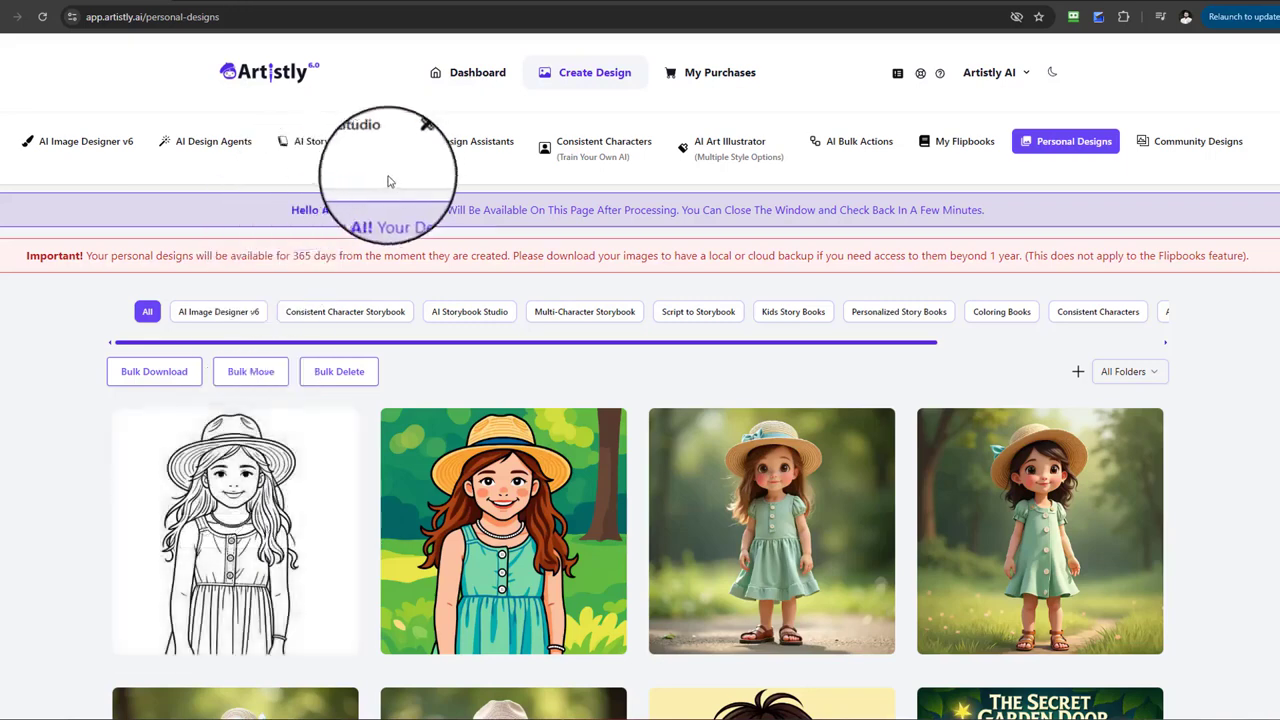
{"action": "left_click", "coordinate": [440, 143]}
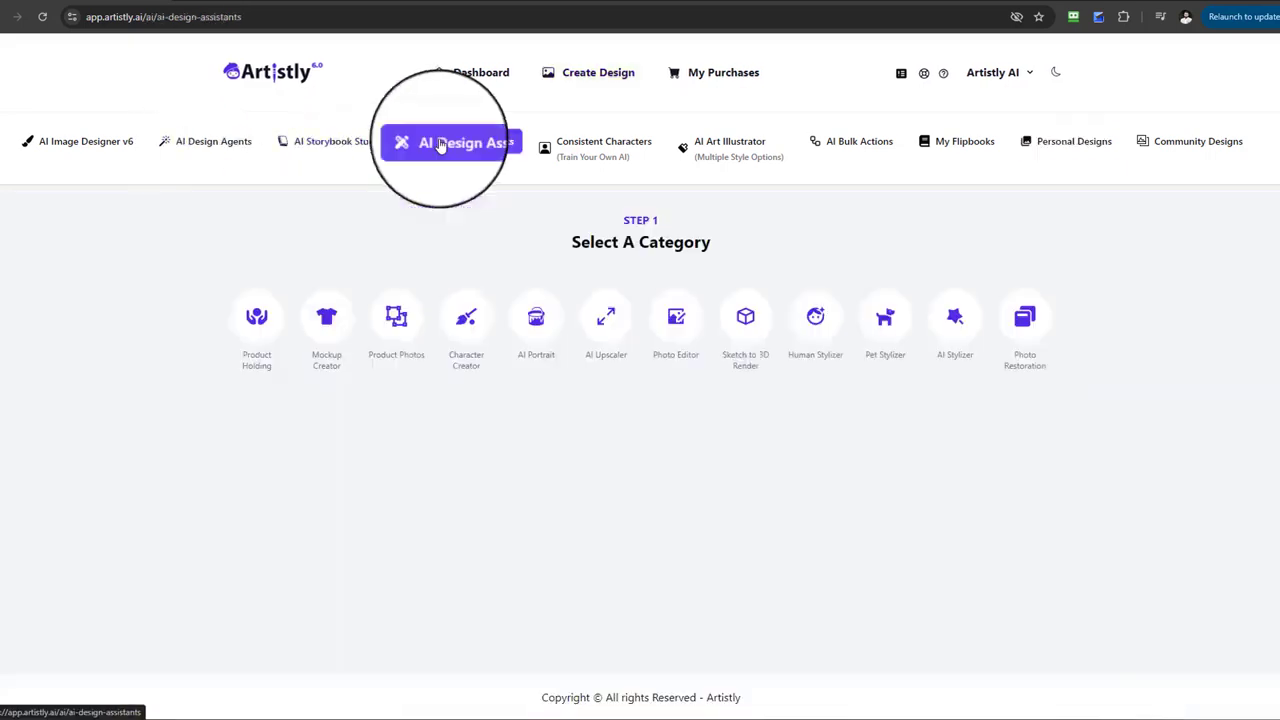
{"action": "left_click", "coordinate": [956, 330]}
{"action": "scroll", "coordinate": [902, 326], "scroll_direction": "down", "scroll_amount": 1}
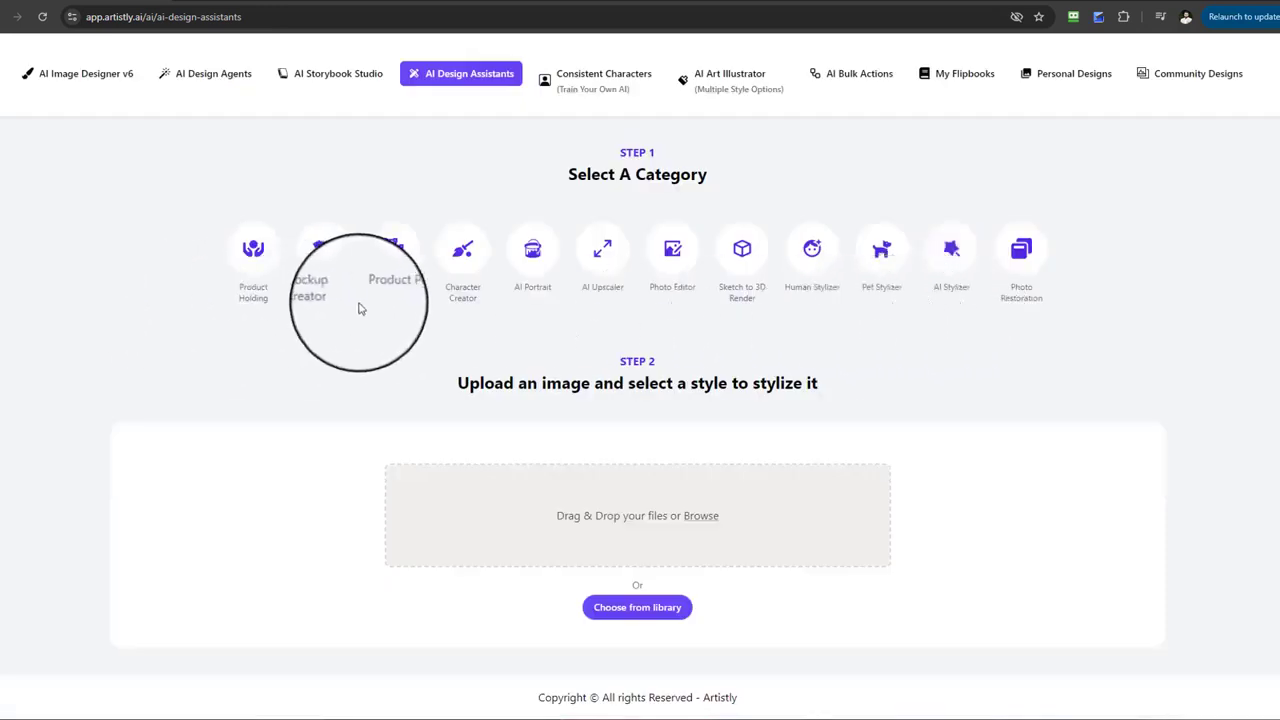